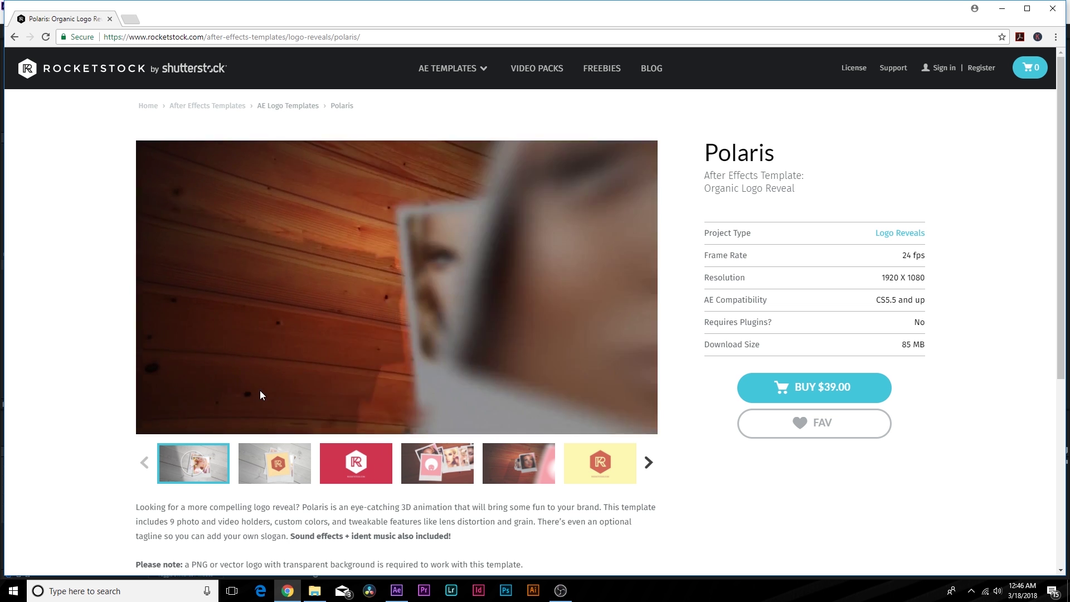
- Skip ahead in the Polaris template preview, then switch to Photos.aep in After Effects
click(535, 413)
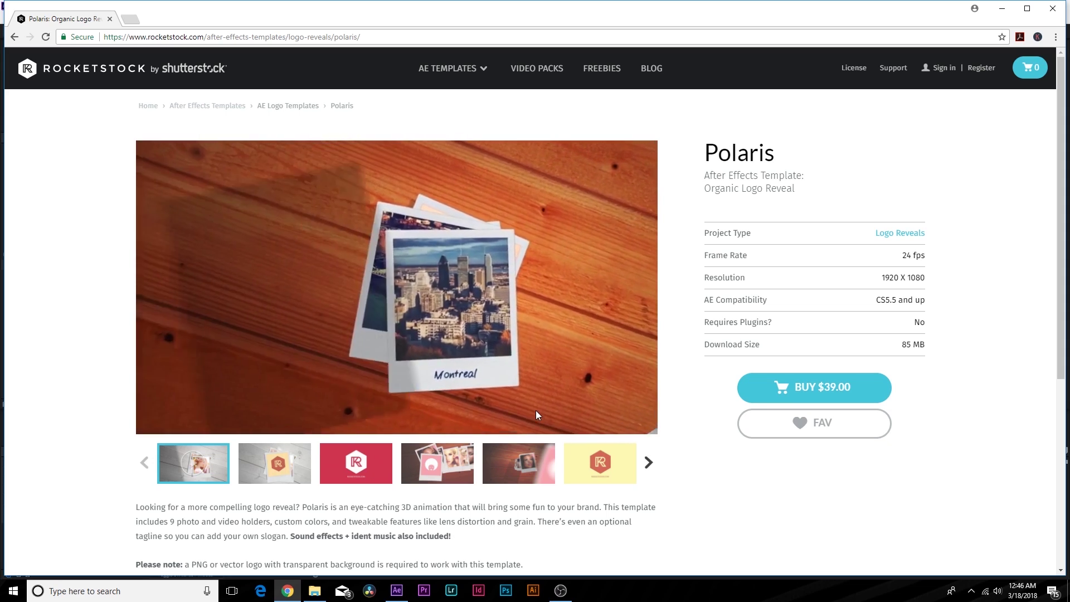
key(alt+Tab)
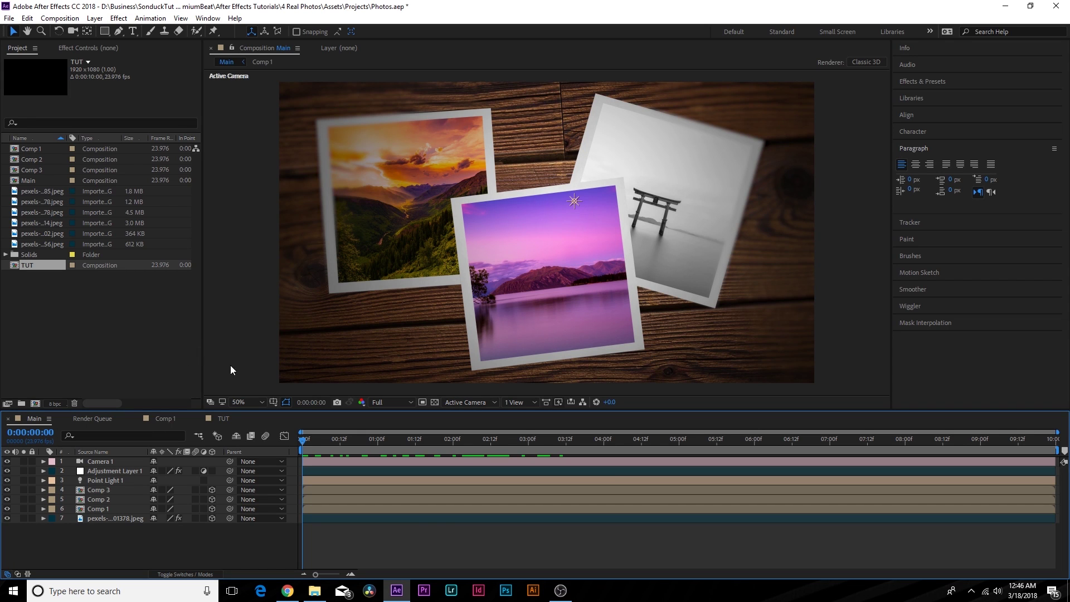
- Switch to the empty TUT composition and start a new composition from the Project panel
click(165, 418)
click(223, 418)
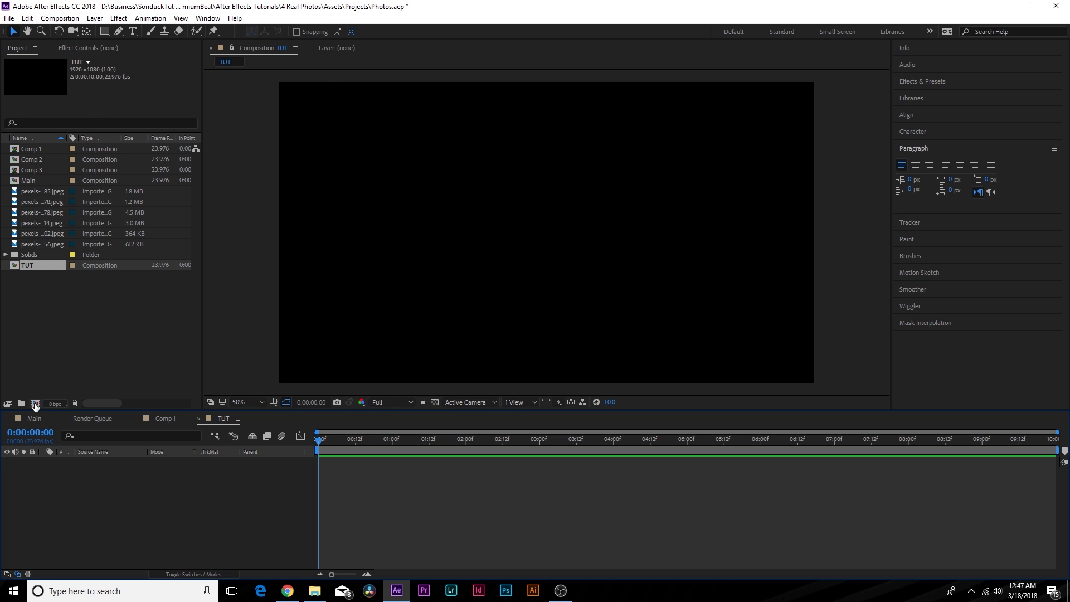
click(35, 403)
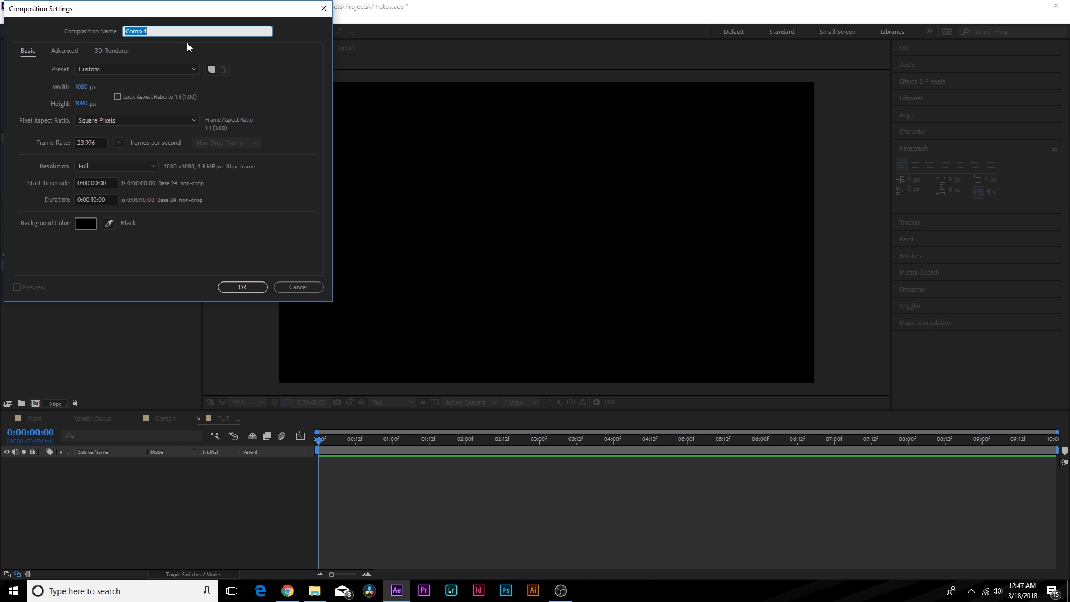
- Create the comp named Image 1 and draw a white rectangle filling the whole frame
text(Image 1)
key(Return)
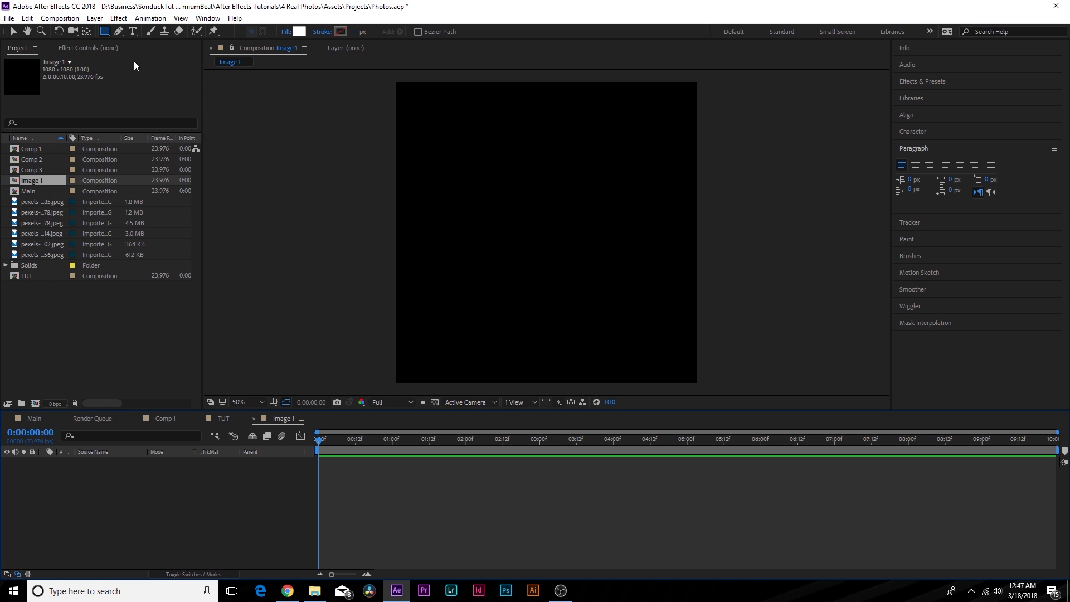
drag(104, 31, 150, 33)
drag(394, 80, 703, 390)
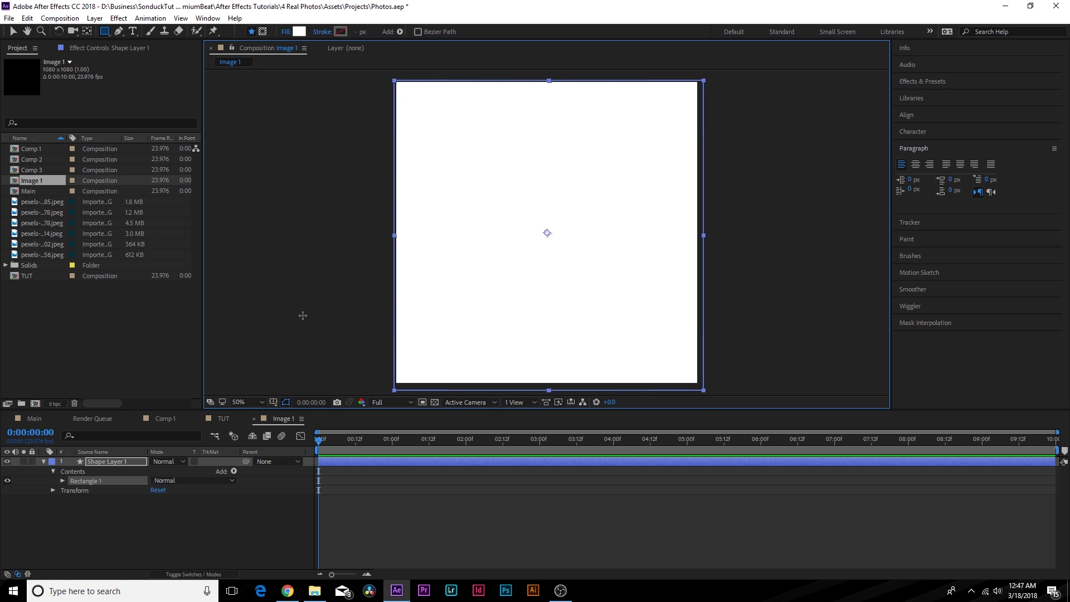
- Draw a #CCCCCC grey square inside the frame and centre it horizontally and vertically
key(F2)
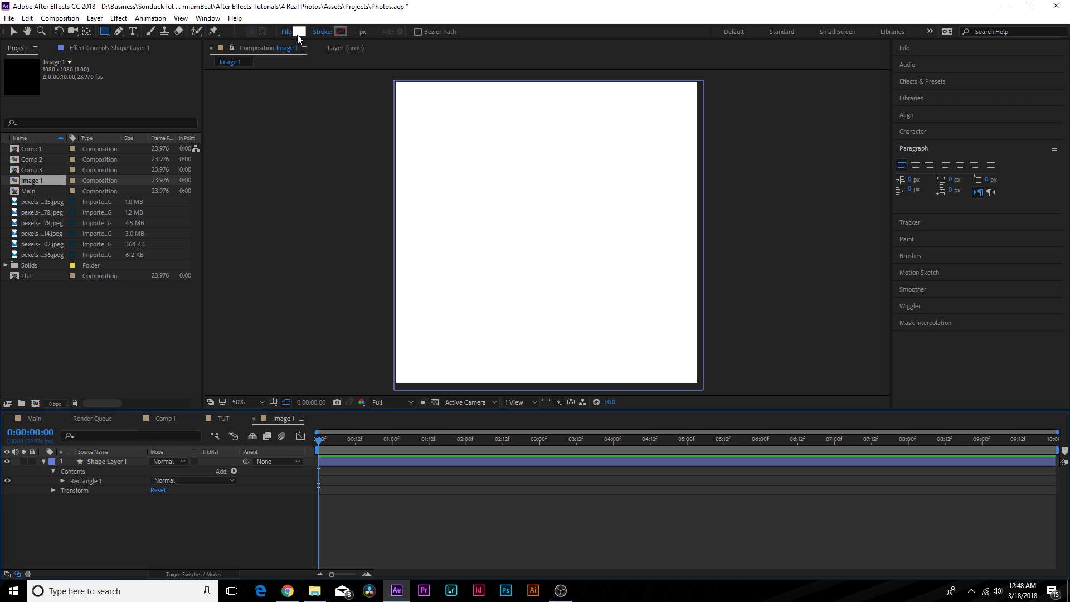
click(299, 31)
drag(83, 203, 26, 219)
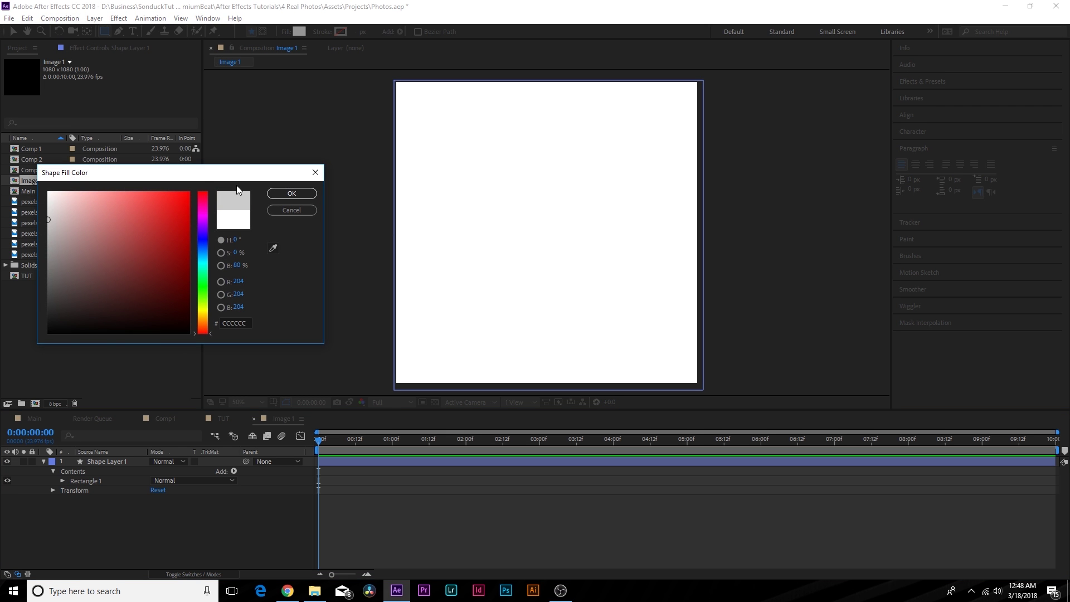
click(292, 192)
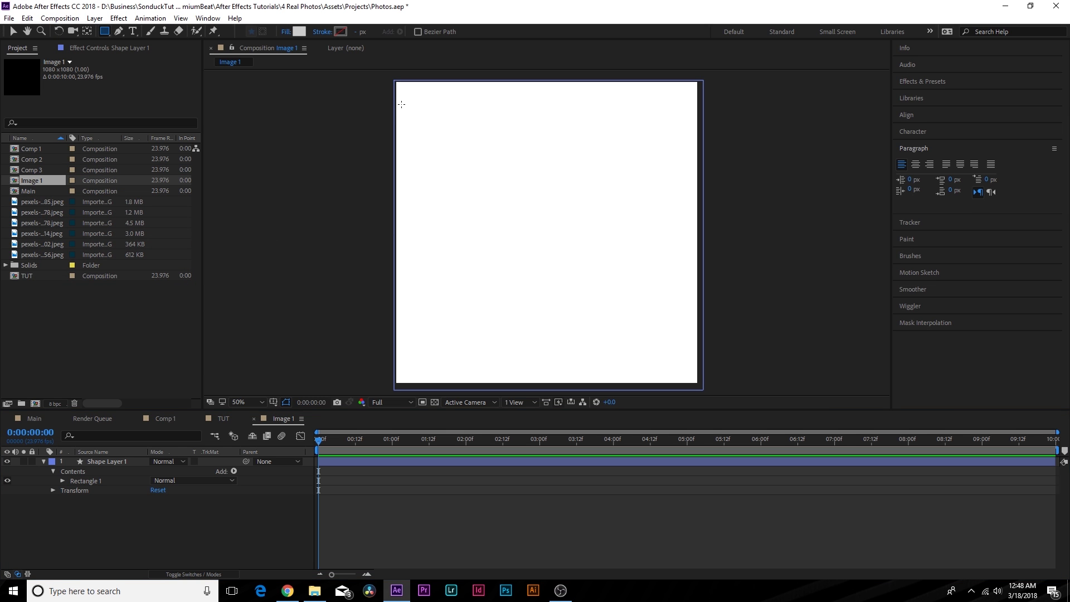
drag(411, 95, 679, 358)
click(926, 115)
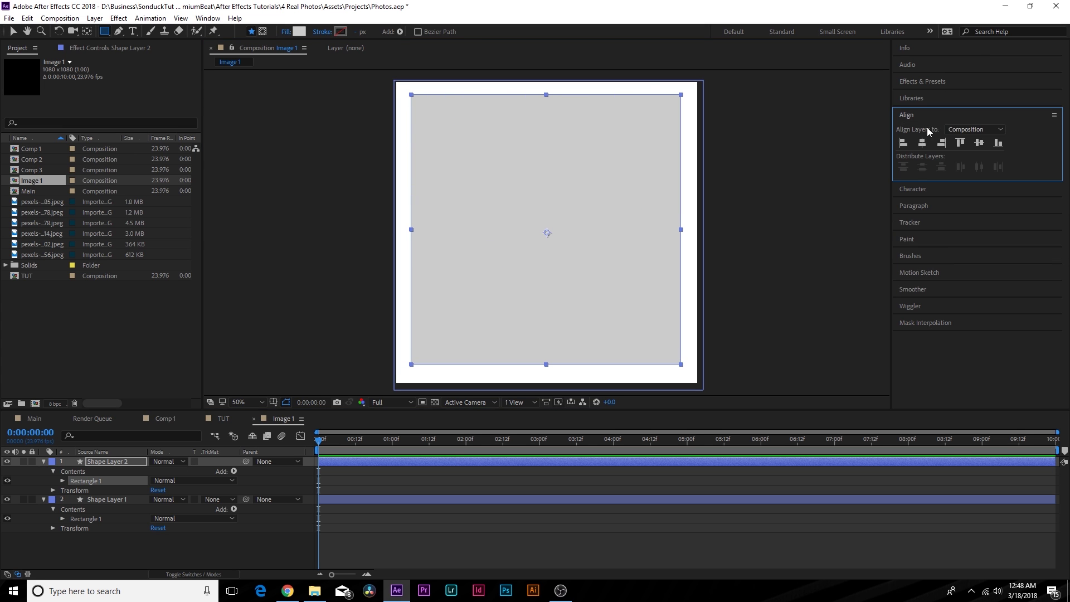
click(928, 144)
click(980, 144)
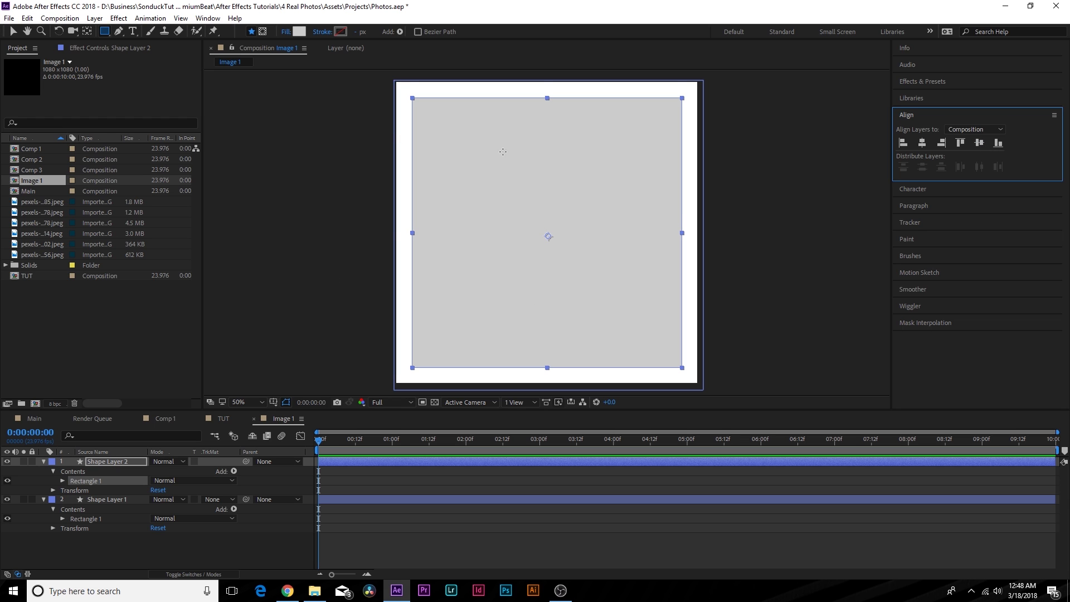
key(v)
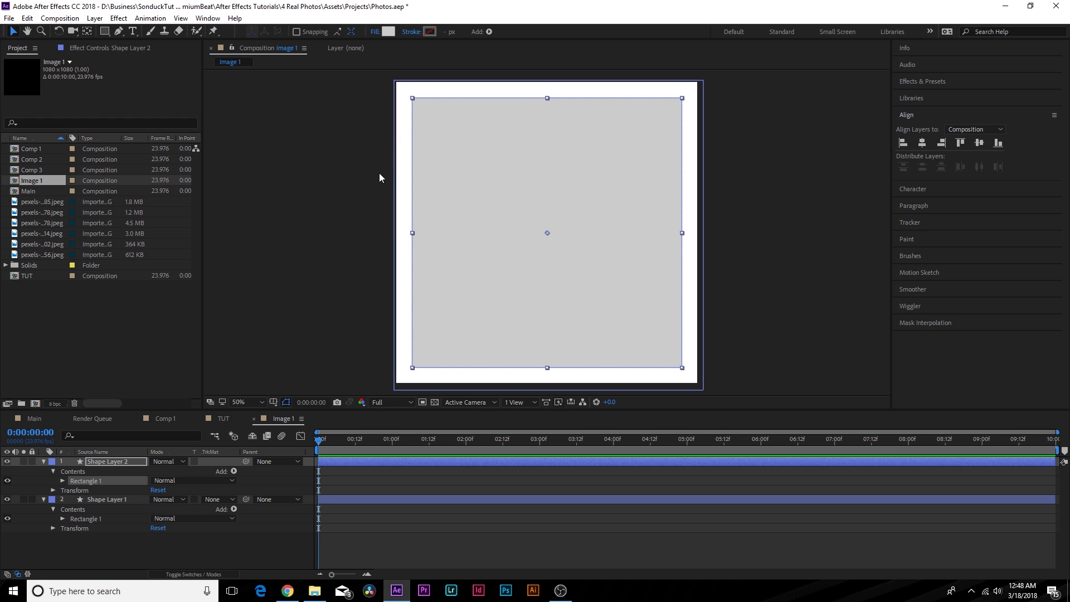
- Add the sunset valley photo to the Image 1 timeline
click(109, 539)
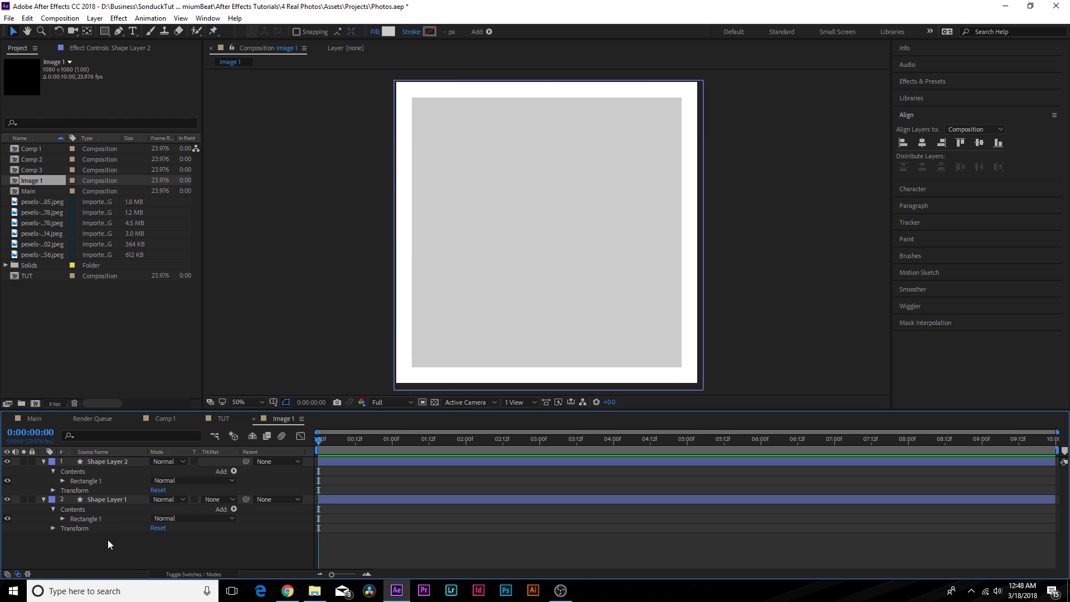
click(43, 462)
click(43, 471)
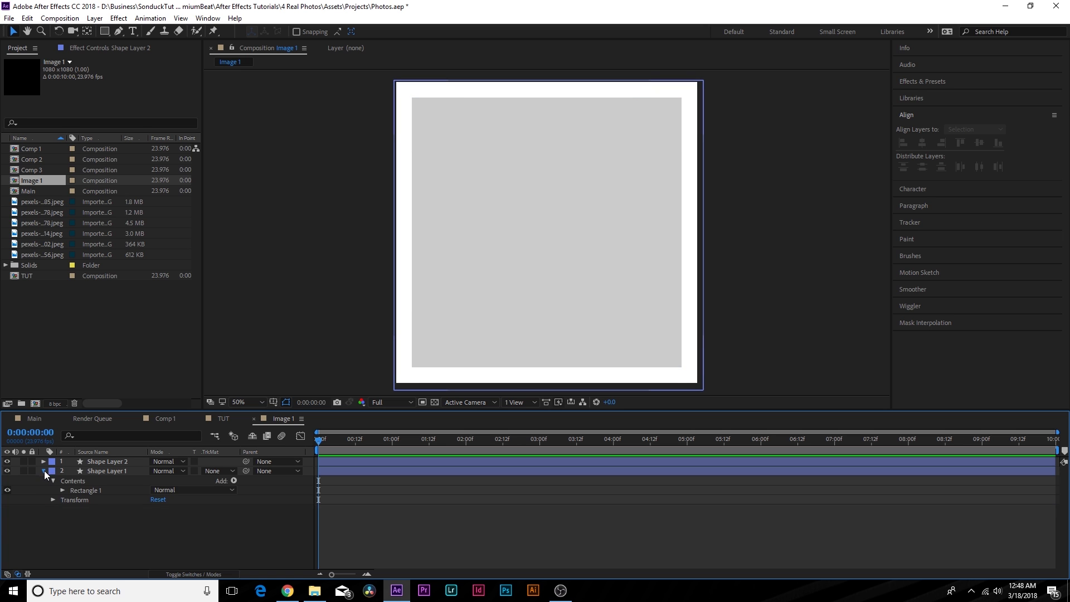
click(25, 223)
click(25, 209)
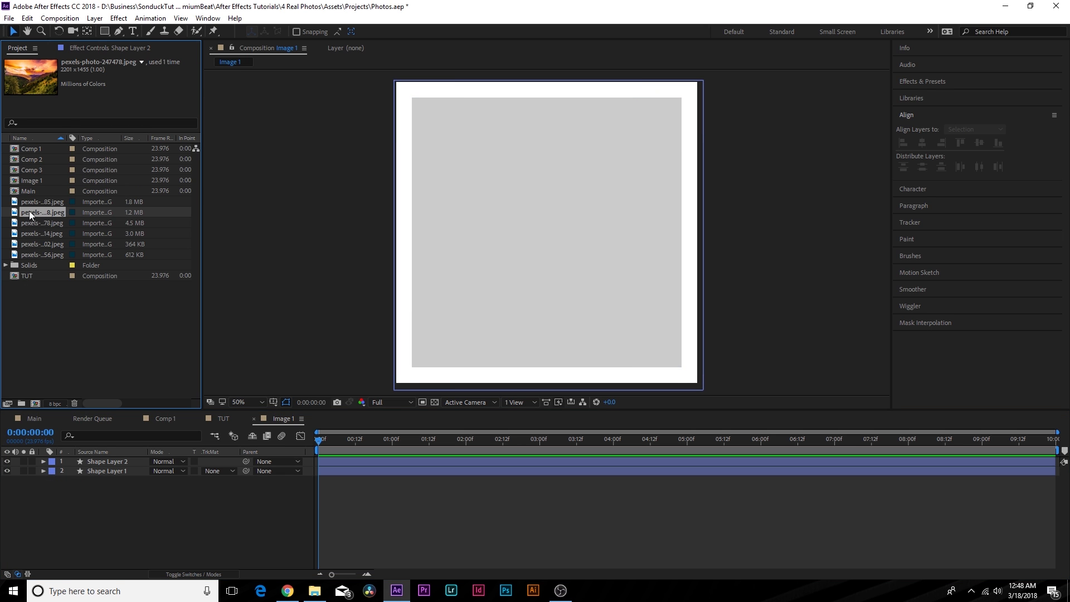
drag(29, 211, 105, 460)
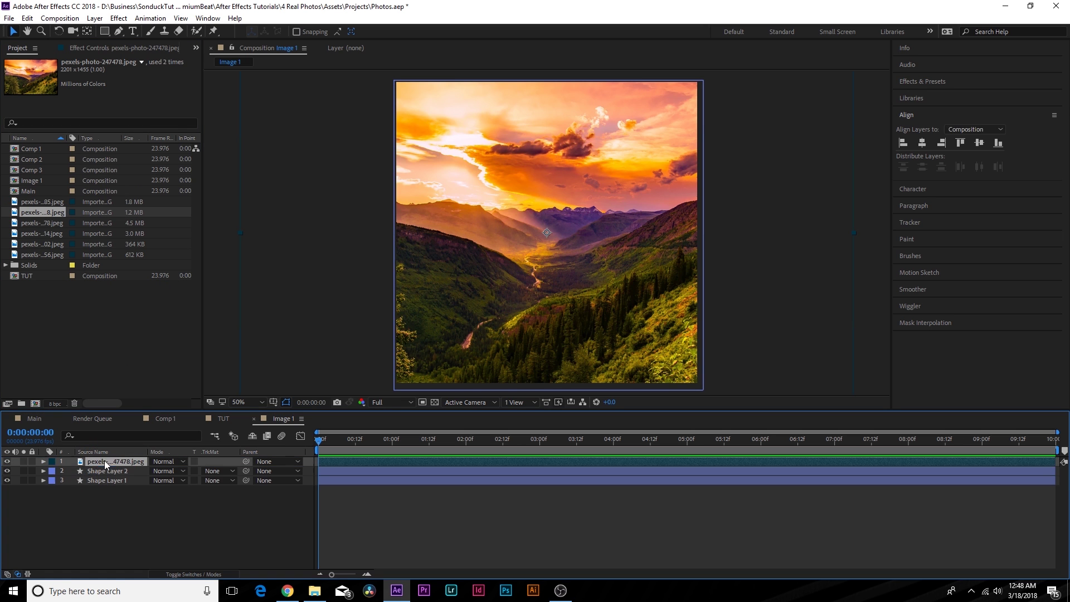
- Scale the photo to 72% and alpha-matte it to Shape Layer 2
key(s)
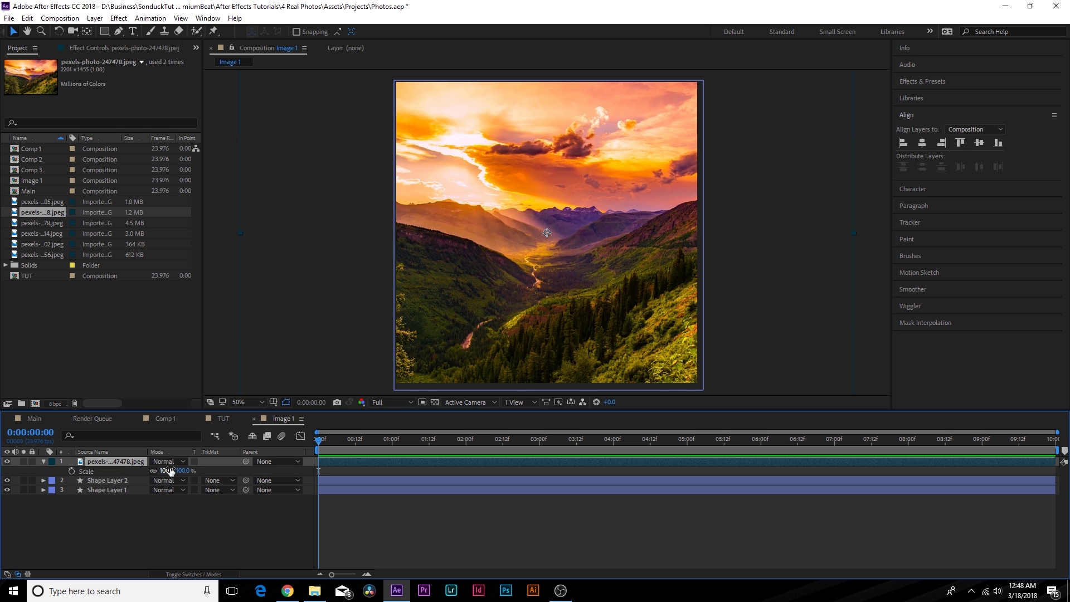
drag(170, 471, 112, 487)
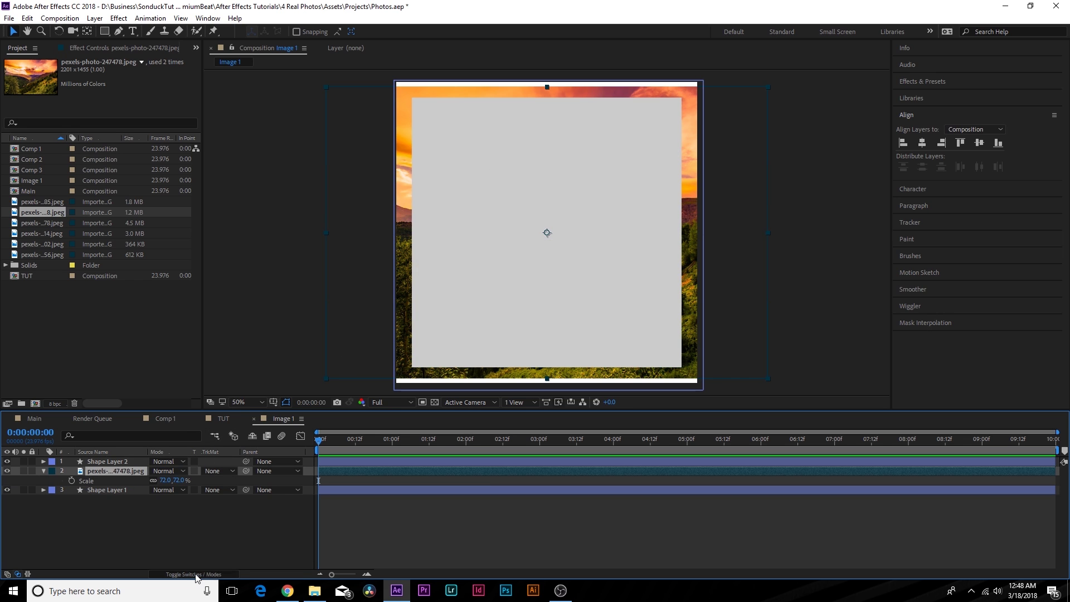
click(219, 471)
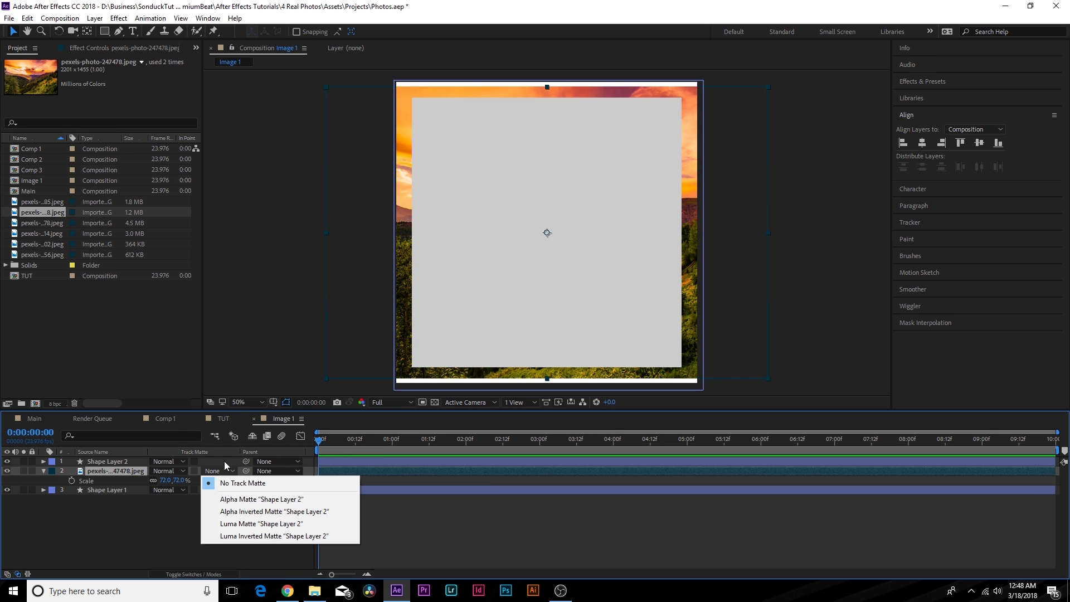
click(232, 500)
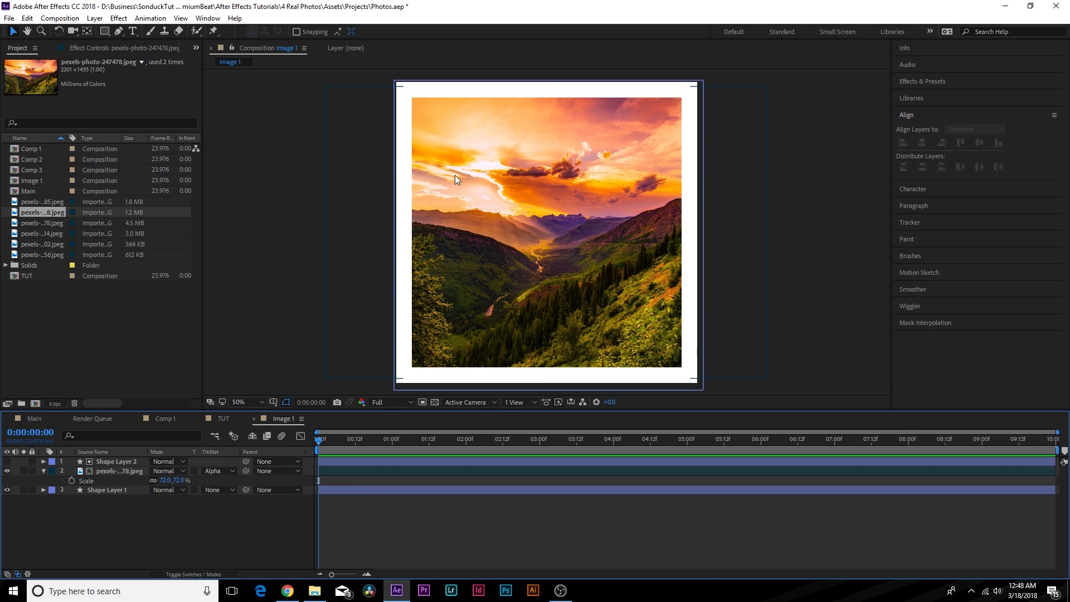
click(112, 469)
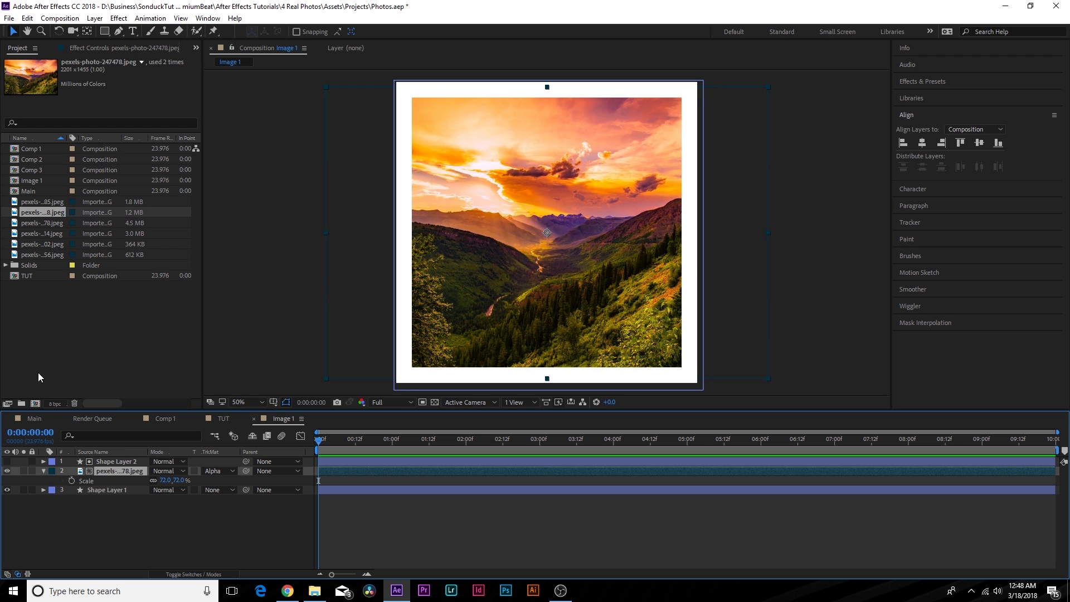
click(30, 233)
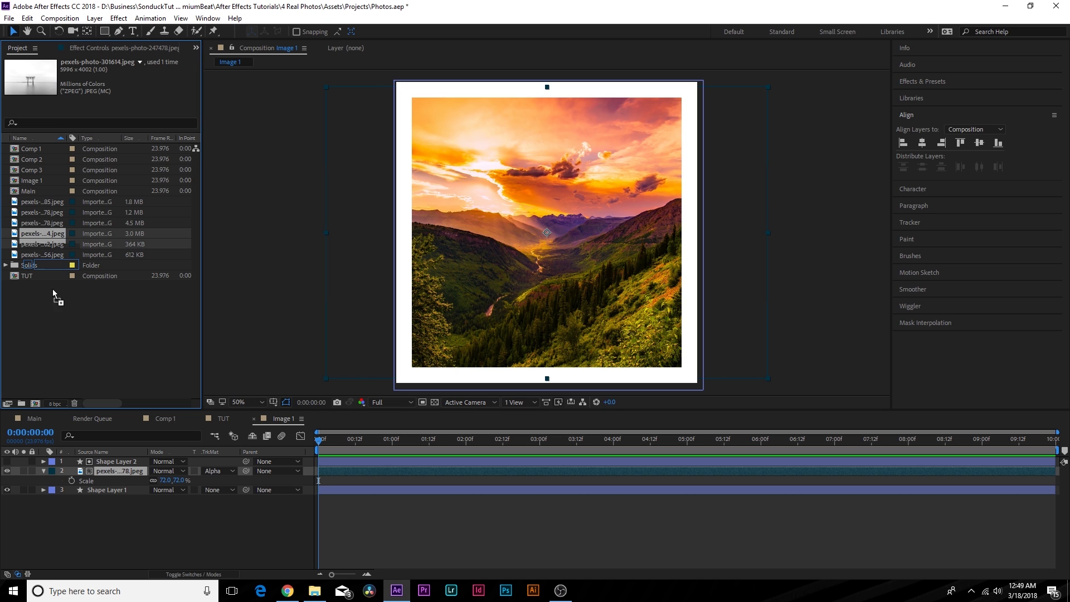
key(ctrl+alt+slash)
click(165, 507)
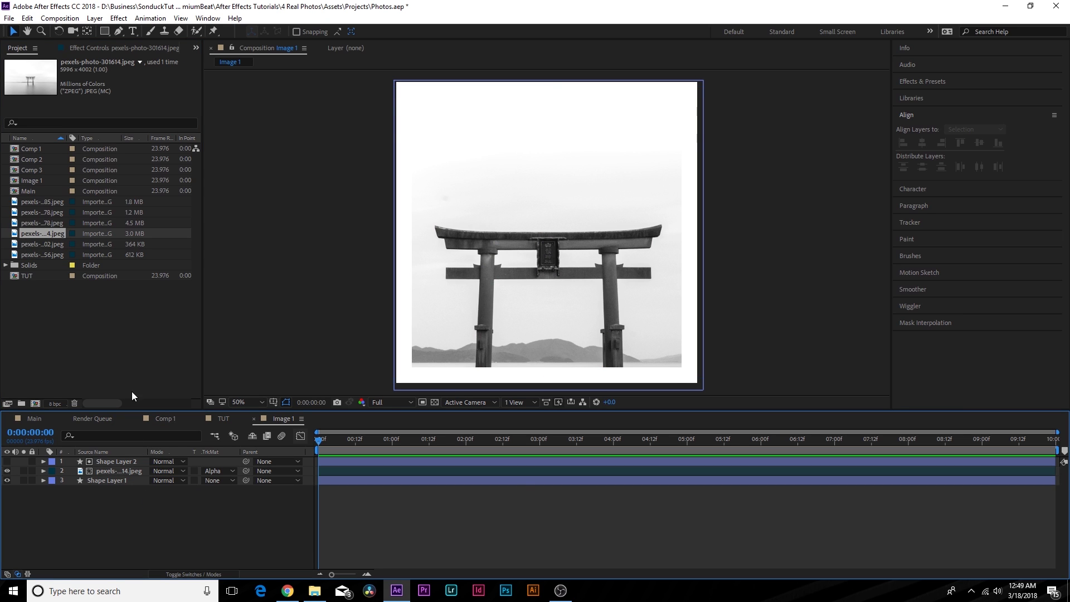
click(44, 244)
click(102, 470)
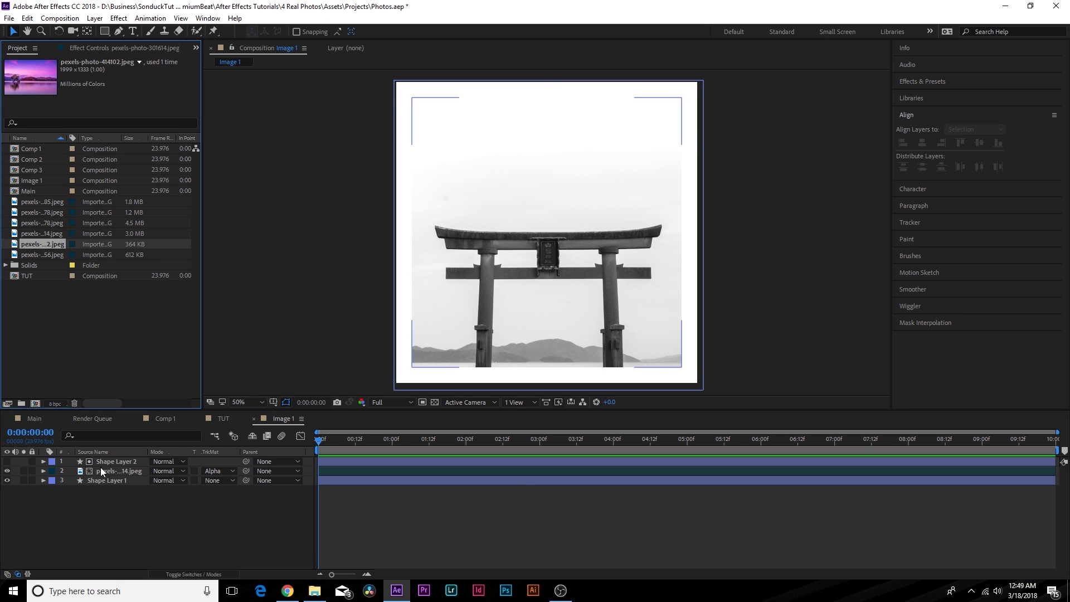
drag(45, 245, 89, 480)
key(s)
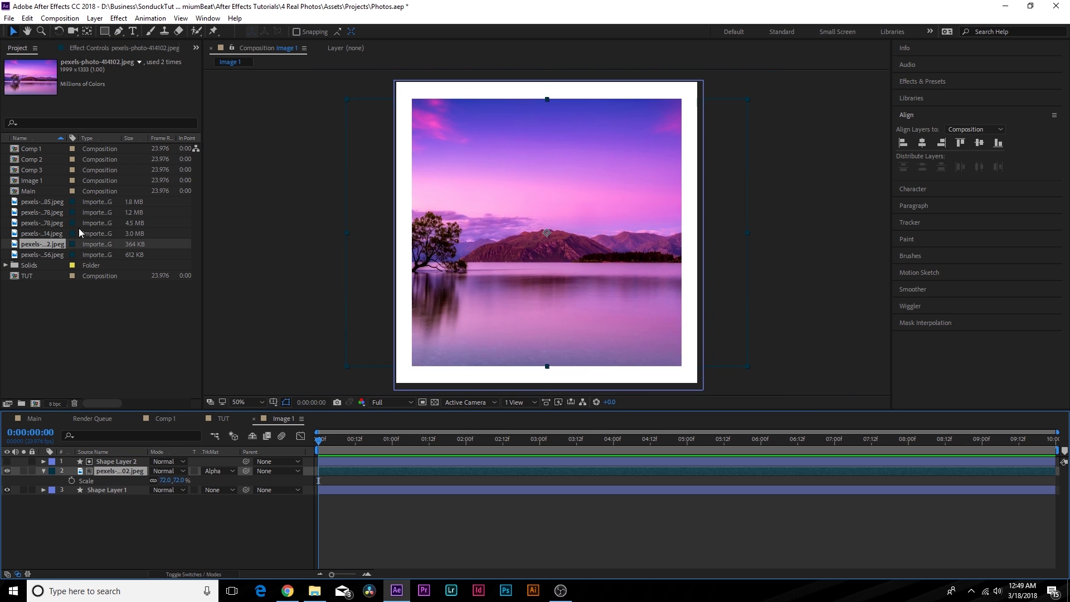
click(37, 203)
drag(34, 209, 379, 126)
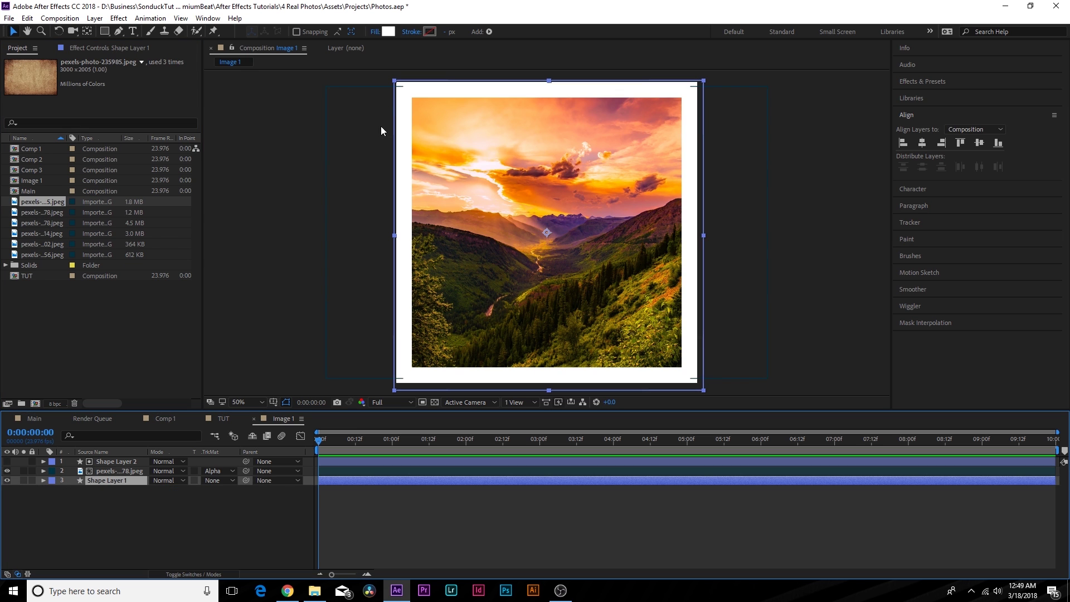
- Preview the paper texture at 25% zoom, then place it into the Image 1 comp
double_click(24, 202)
key(comma)
key(comma)
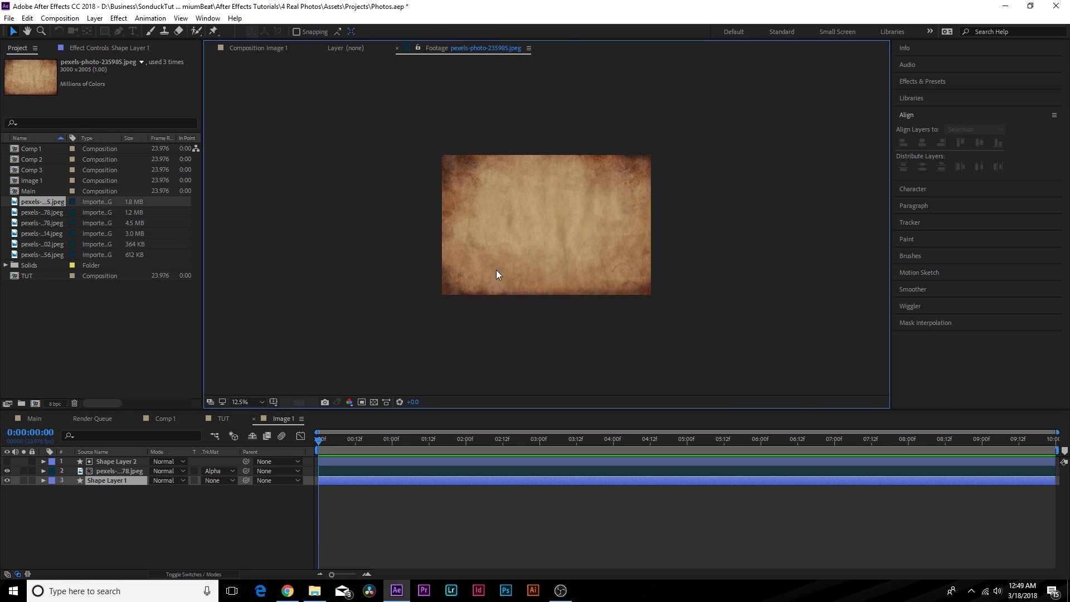
key(period)
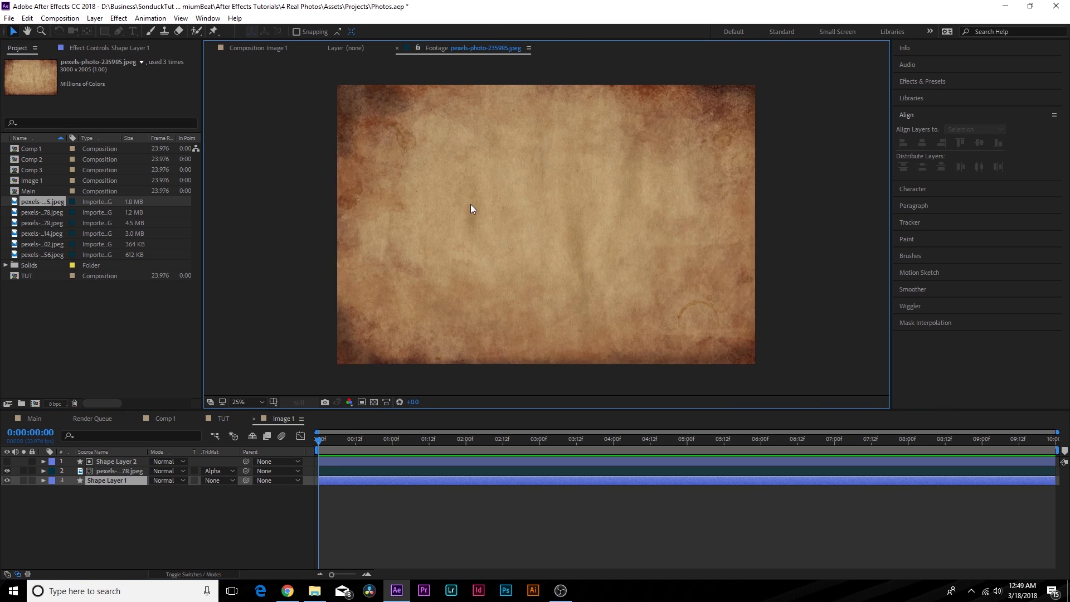
click(265, 49)
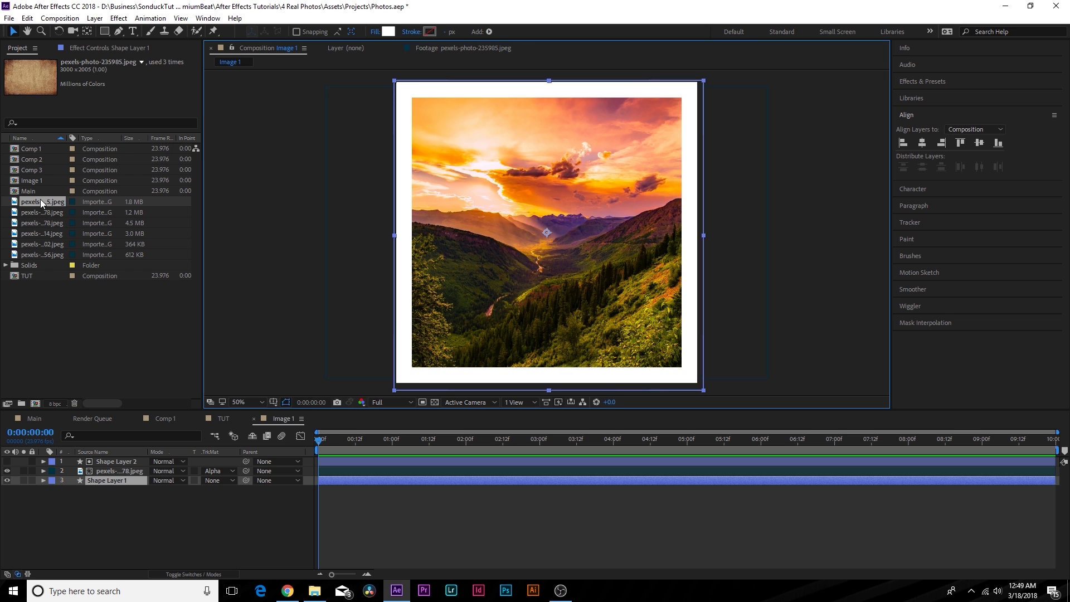
drag(40, 202, 92, 476)
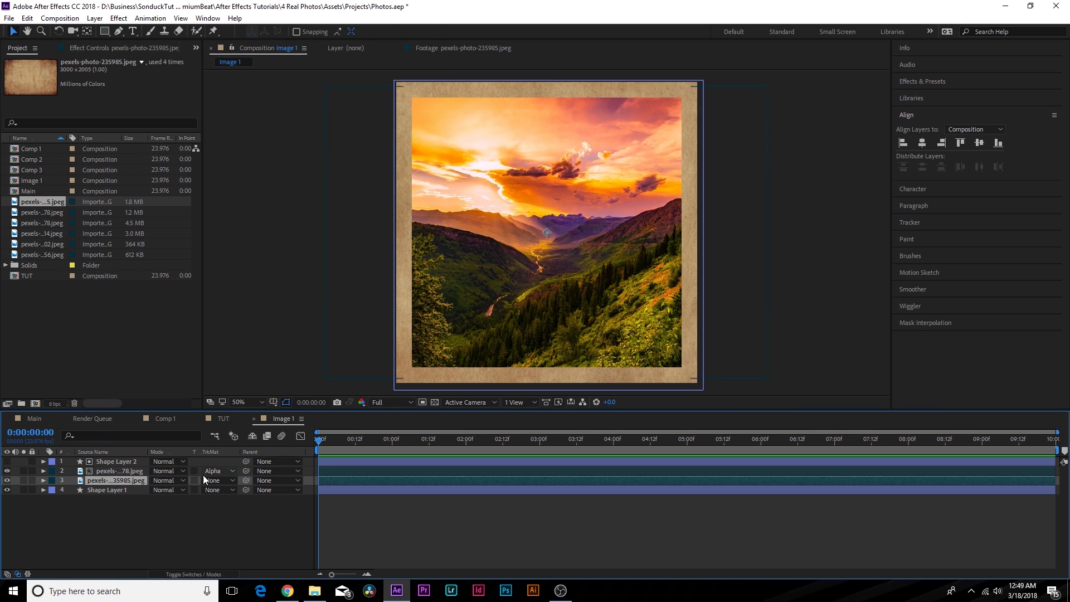
- Set the paper texture layer to 20% opacity and 55% scale
key(t)
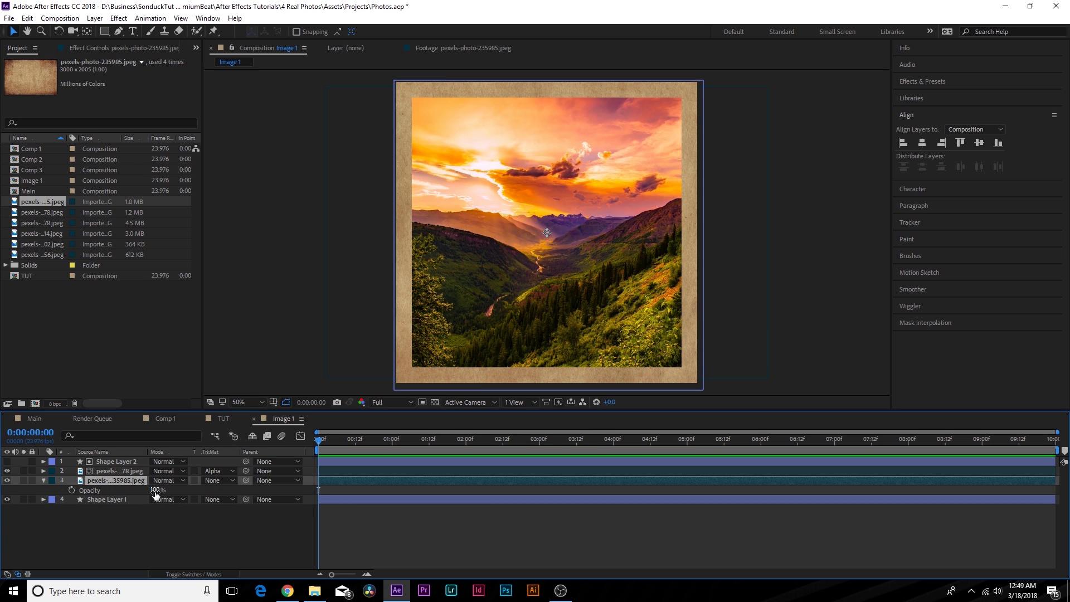
click(158, 490)
text(20)
click(156, 523)
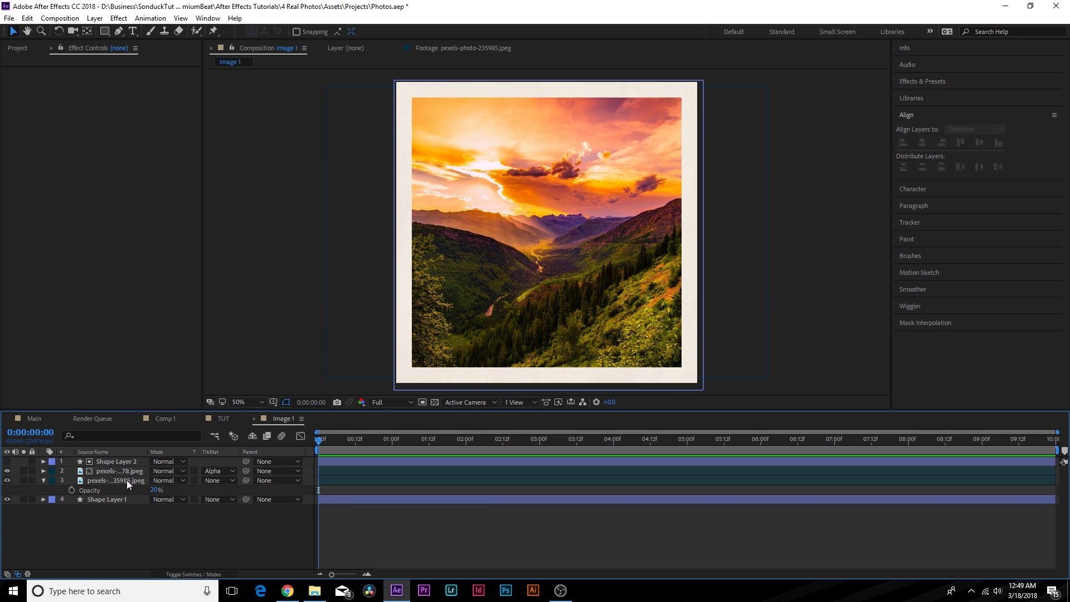
click(126, 480)
key(s)
click(160, 490)
text(55)
key(Return)
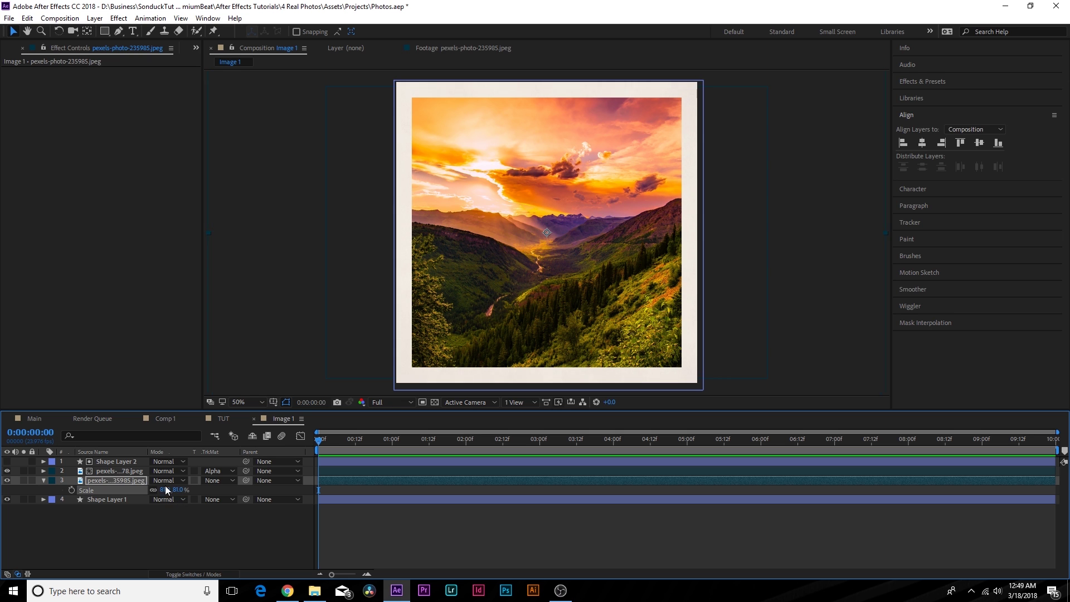
- Apply the Color Correction > Tint effect to the paper texture
click(118, 18)
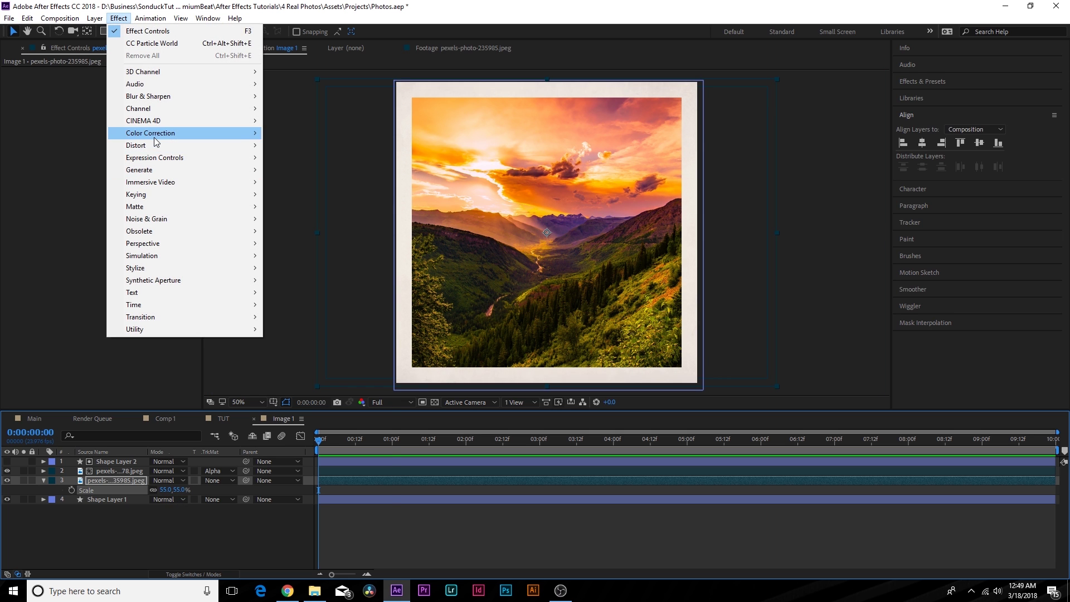
mouse_move(199, 135)
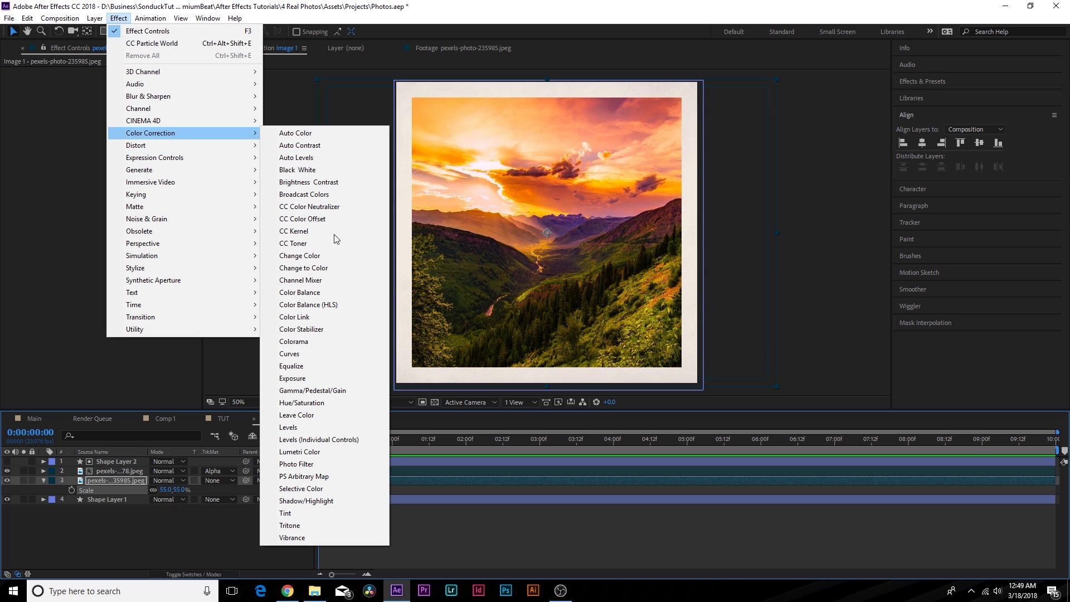
click(287, 513)
- Add Image 1 as a layer in the TUT comp and scale it to 53%
click(227, 422)
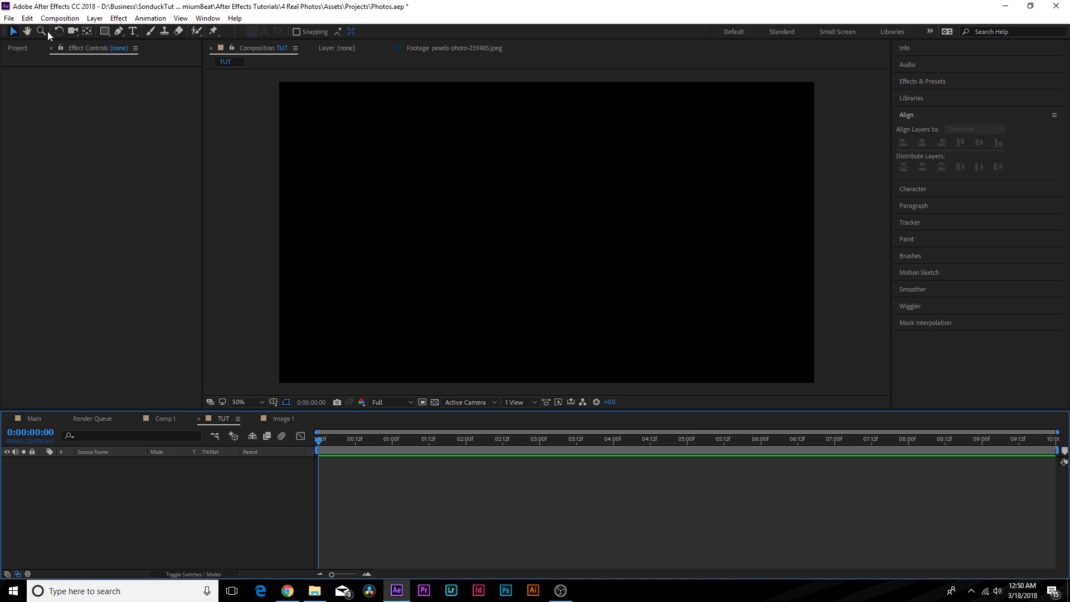
click(18, 48)
drag(35, 179, 149, 478)
key(s)
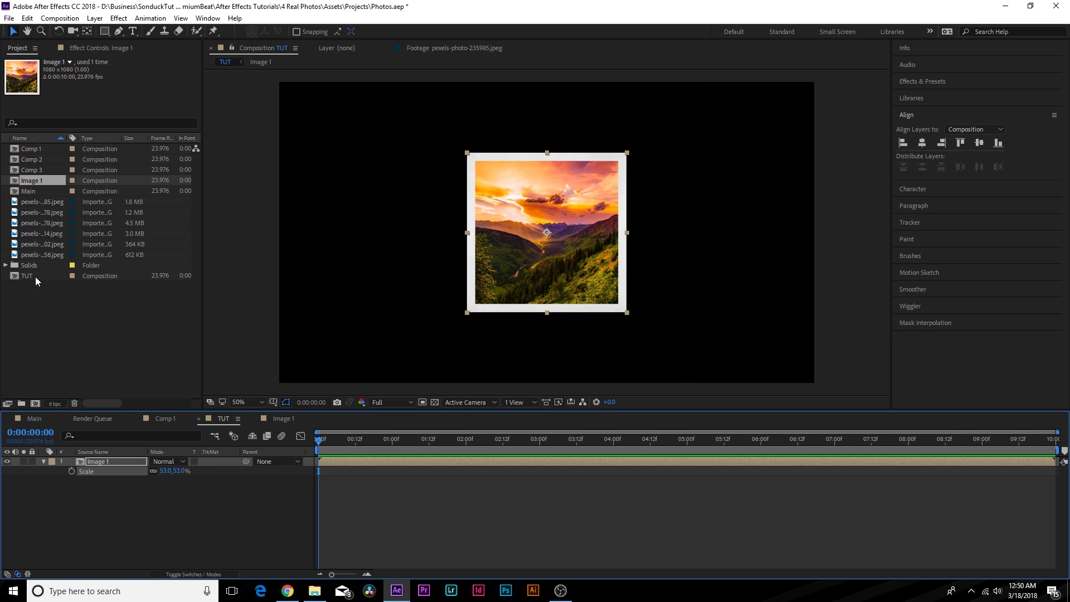
- Preview the imported photos to find a background, ending on the wood texture
click(32, 201)
click(27, 213)
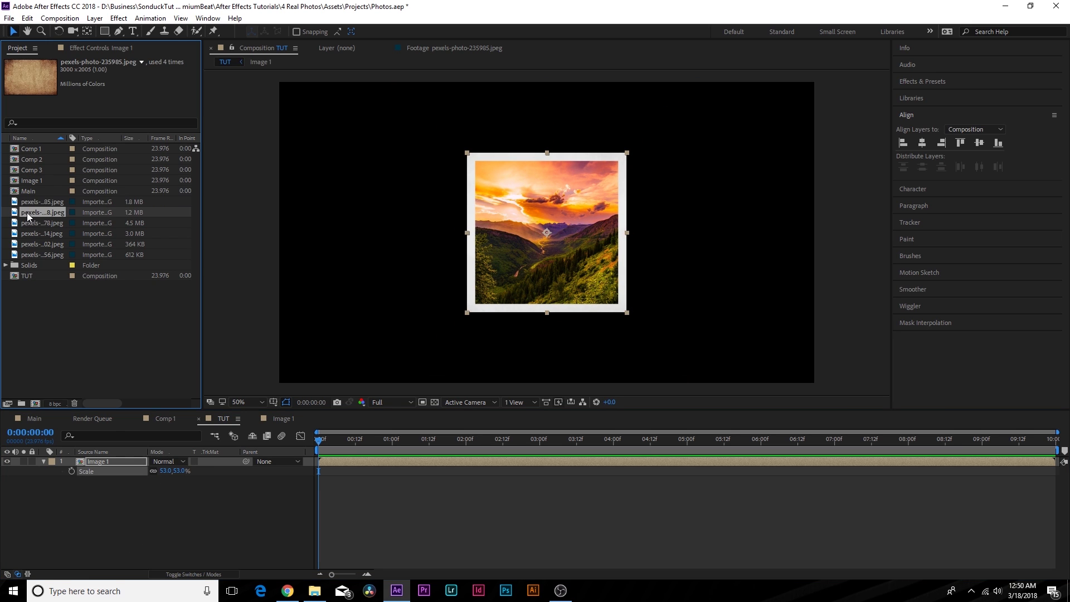
click(24, 224)
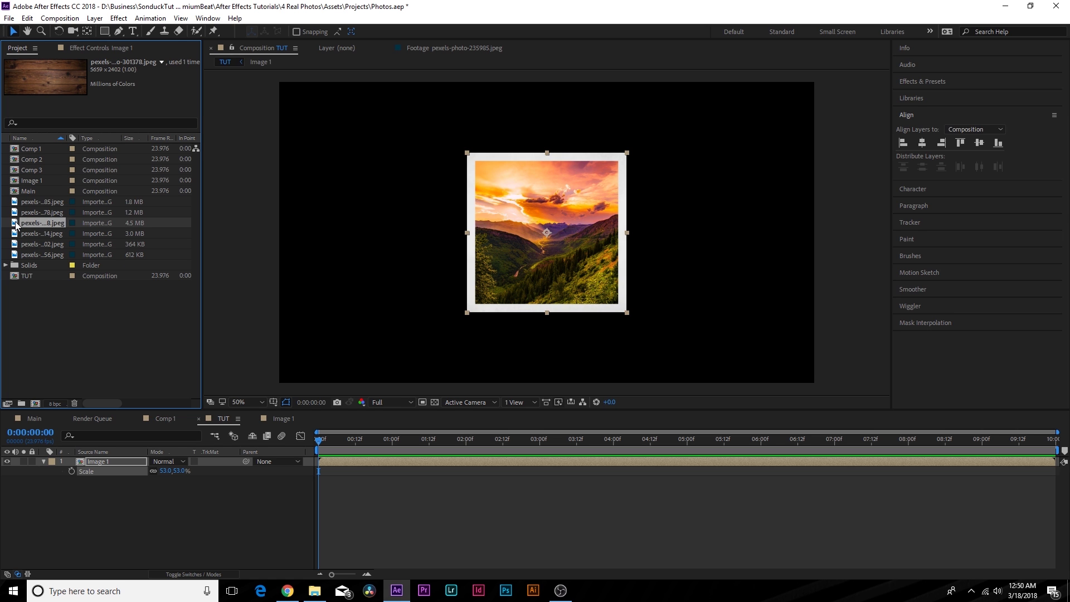
- Preview the wood jpeg, place it under Image 1 in TUT, and scale it to 46%
double_click(19, 222)
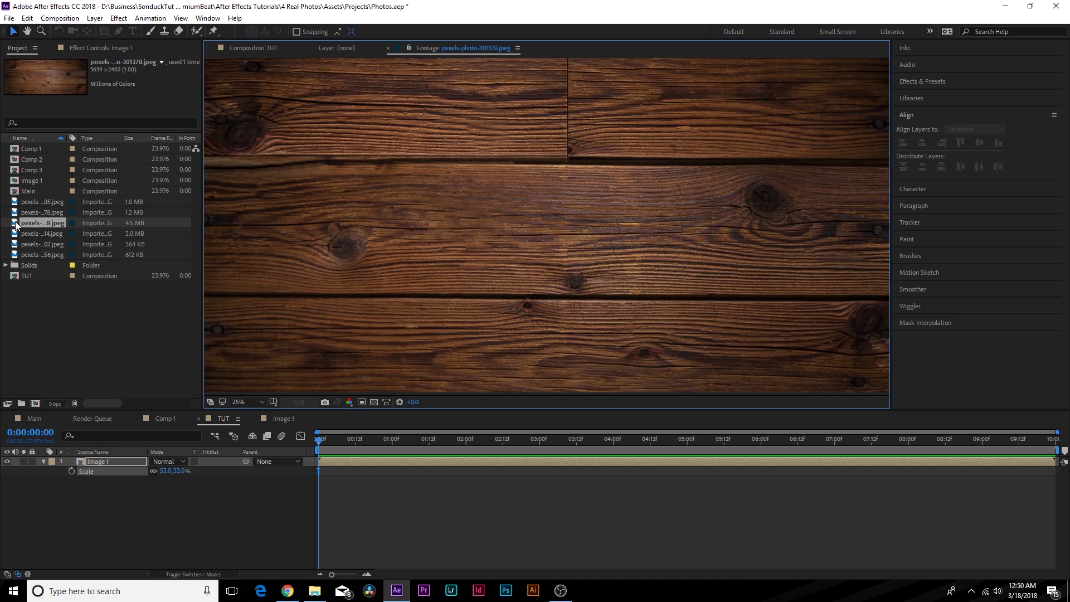
click(389, 48)
click(253, 48)
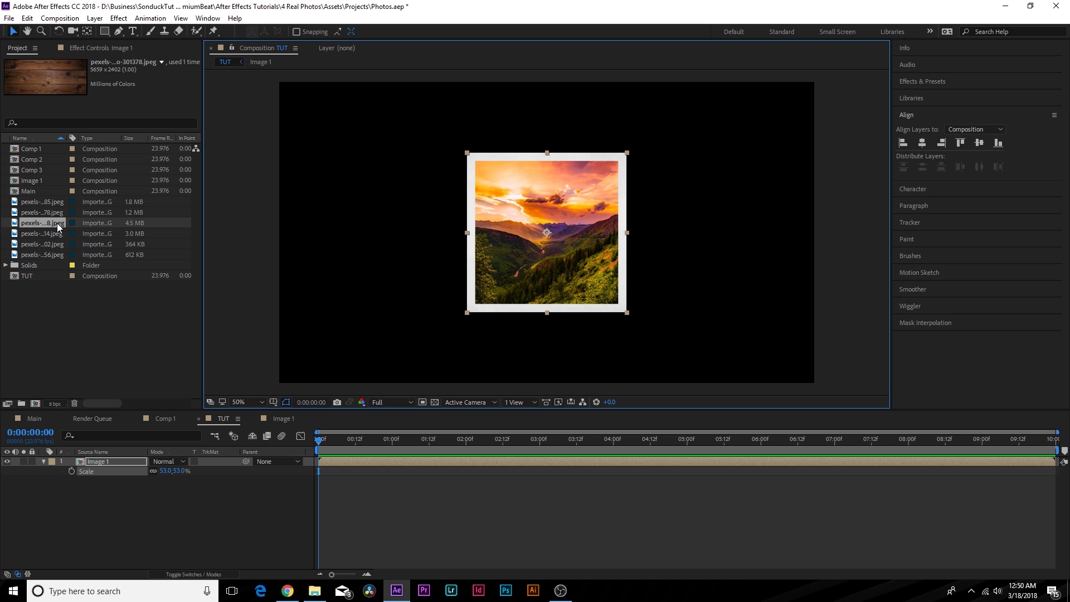
drag(47, 224, 199, 479)
key(s)
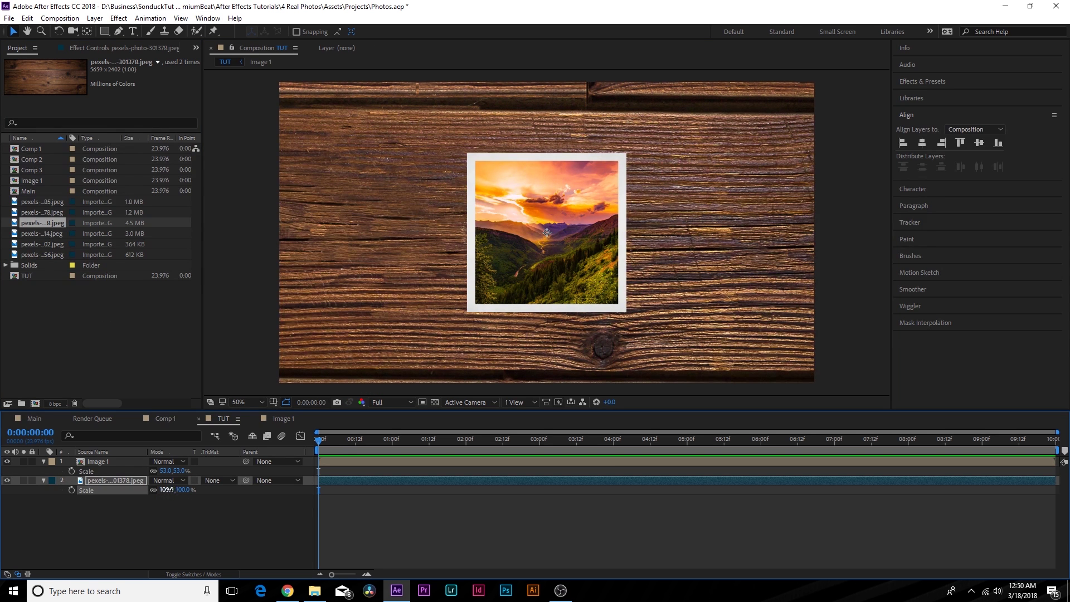
drag(171, 489, 143, 493)
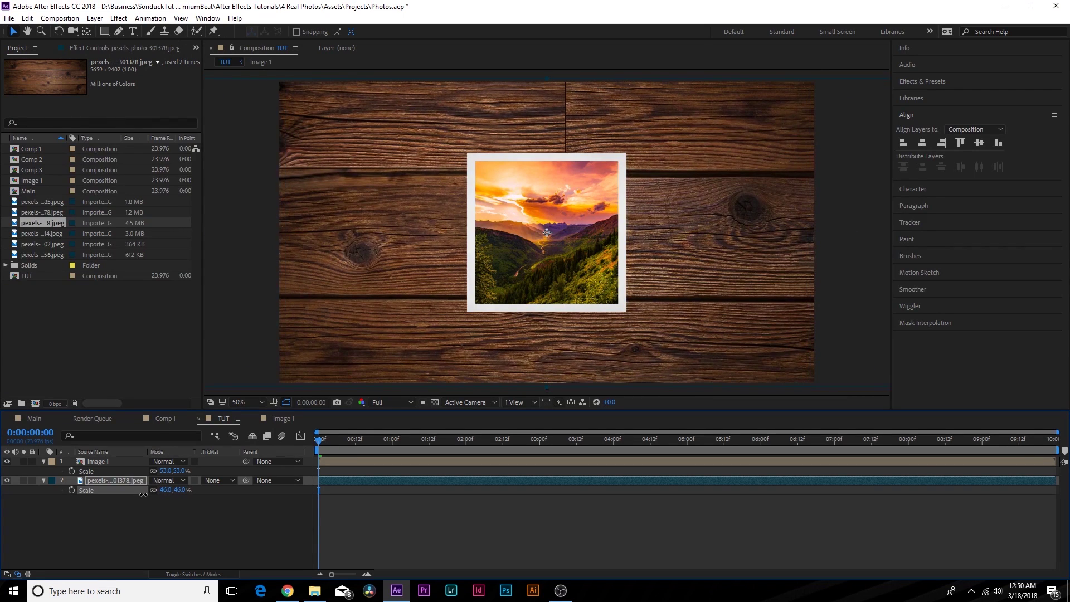
click(136, 558)
click(479, 183)
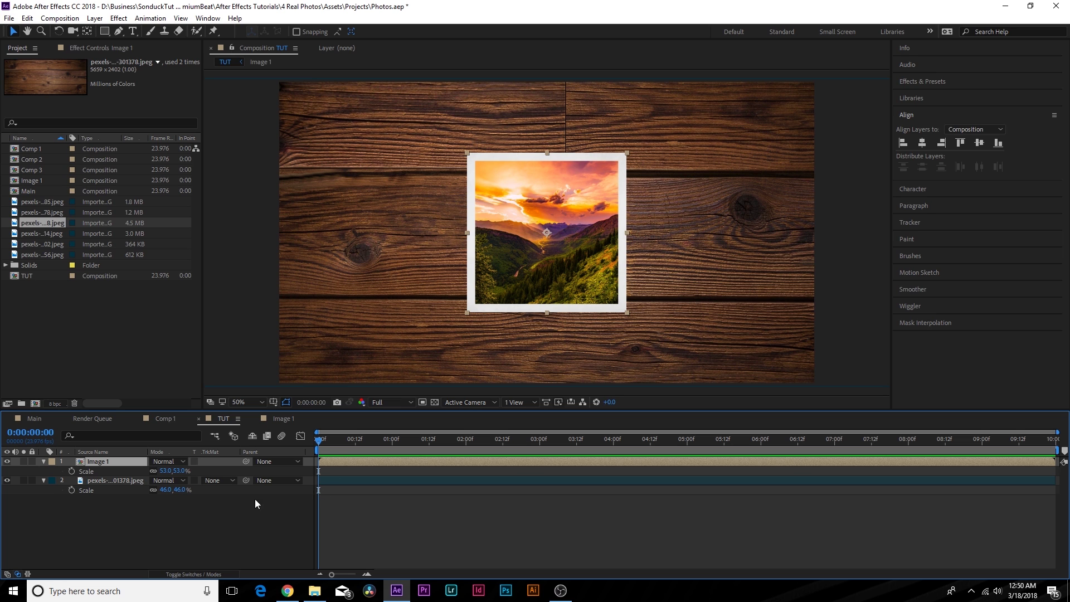
- Enable 3D on Image 1, rotate it -17° on Z, and drag it up-left on the wood
click(173, 573)
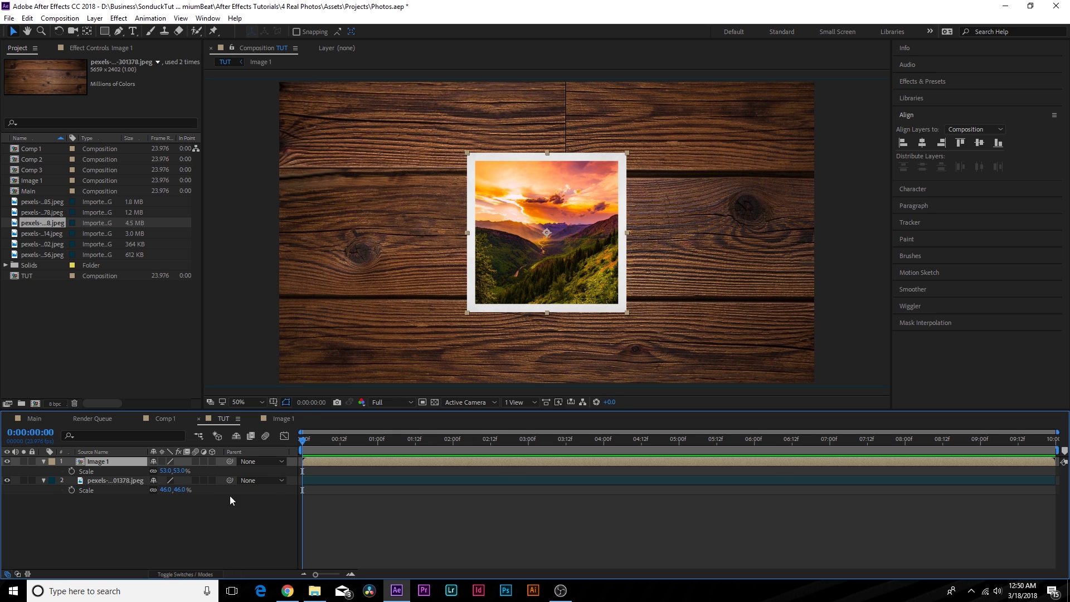
click(212, 462)
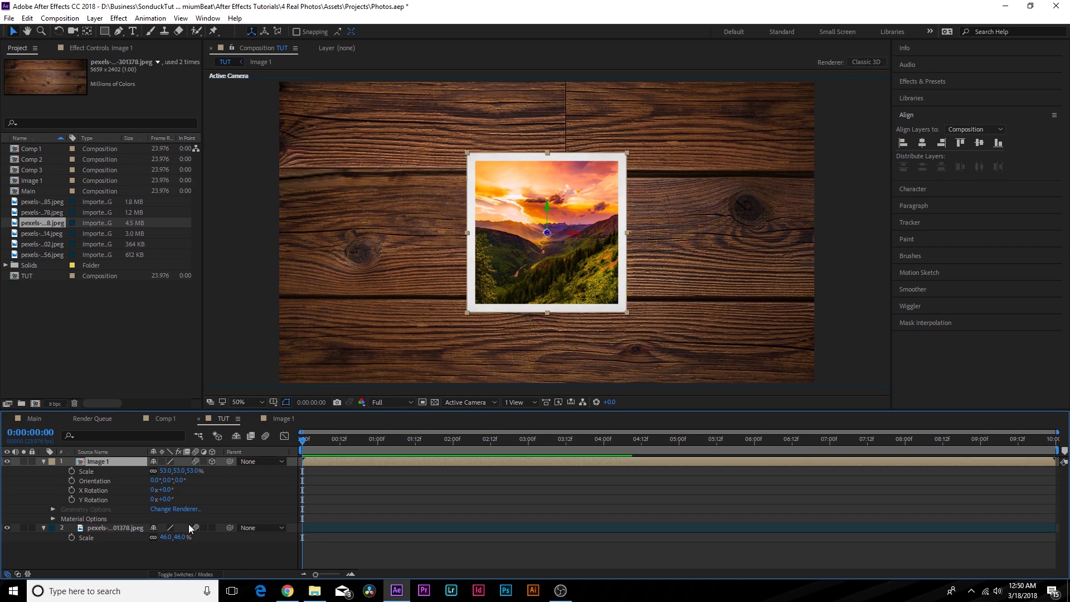
click(43, 461)
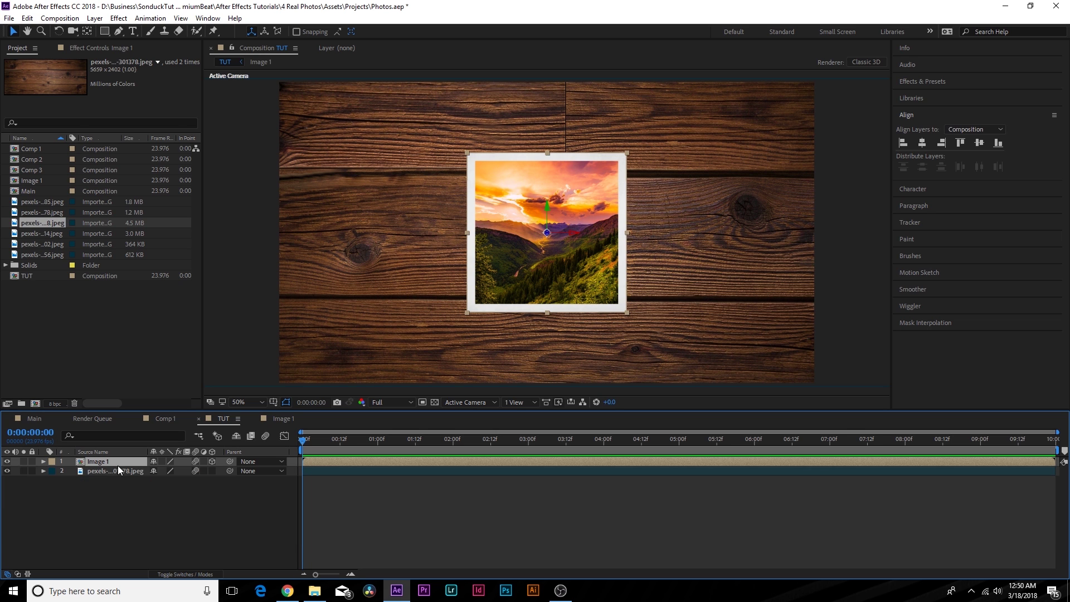
key(r)
drag(166, 503, 156, 503)
click(490, 257)
drag(491, 256, 405, 250)
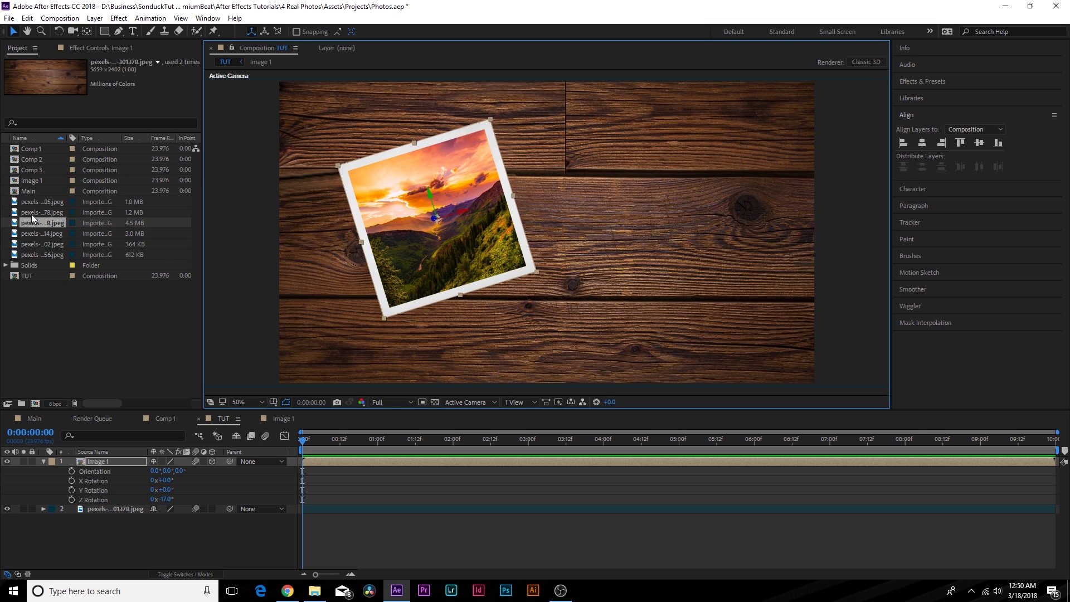
- Duplicate the Image 1 comp as Image 2 and add it to the top of TUT
click(43, 461)
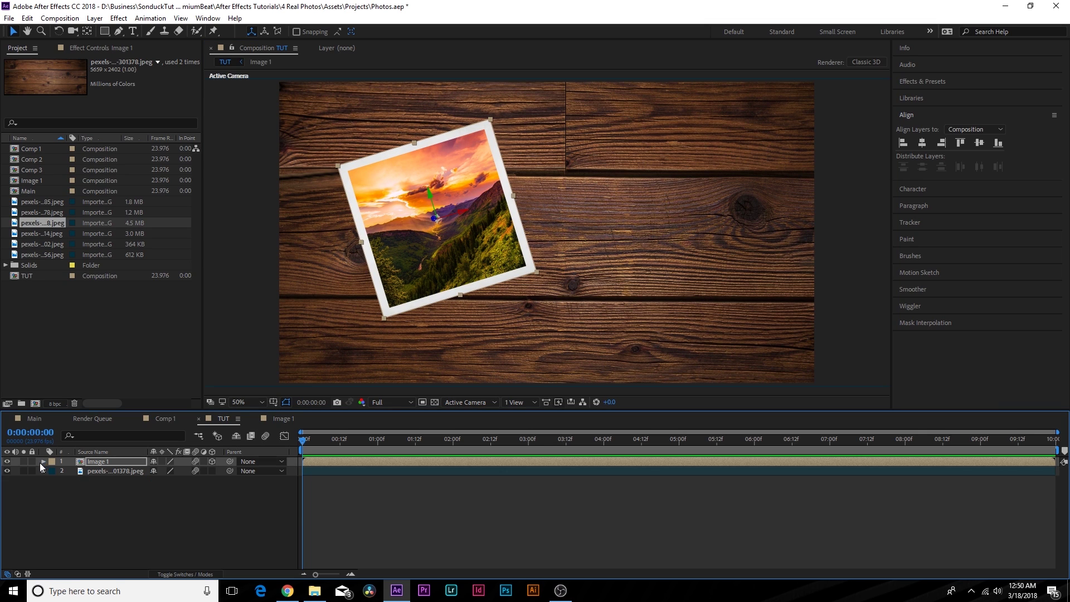
click(22, 184)
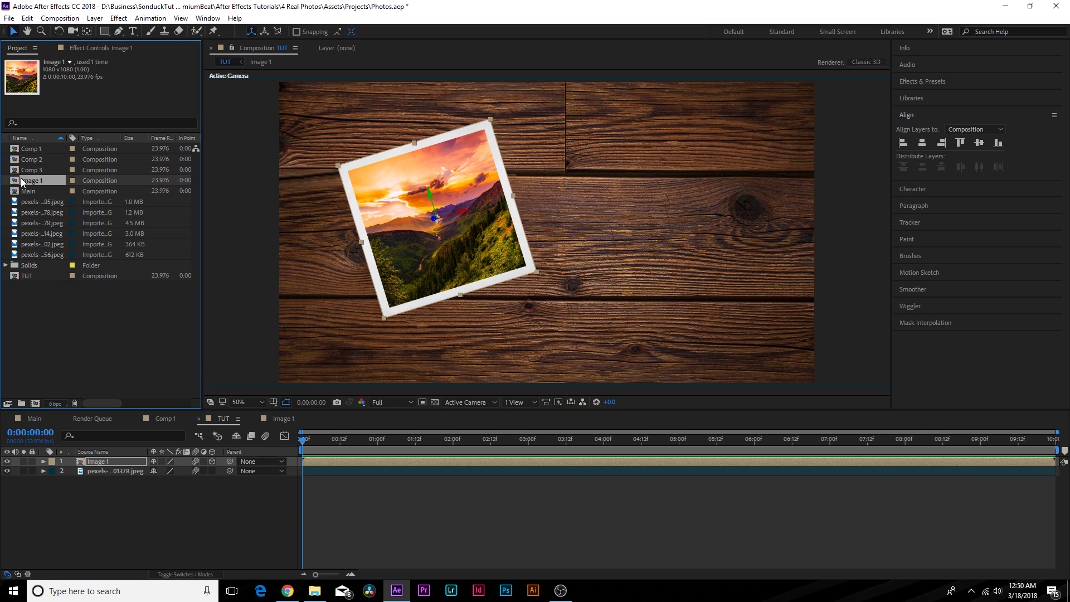
key(ctrl+d)
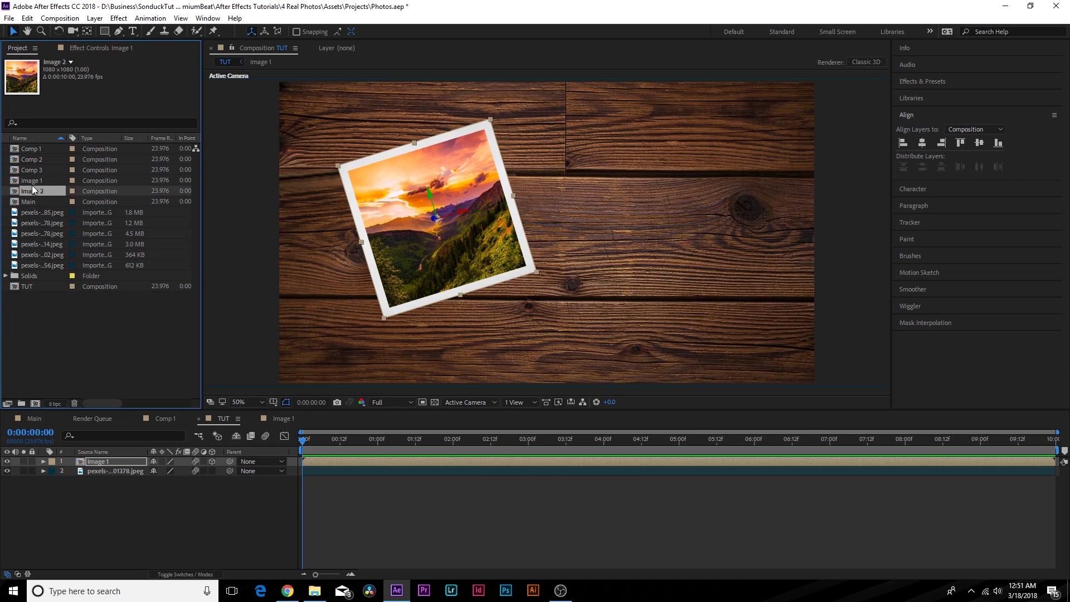
click(26, 17)
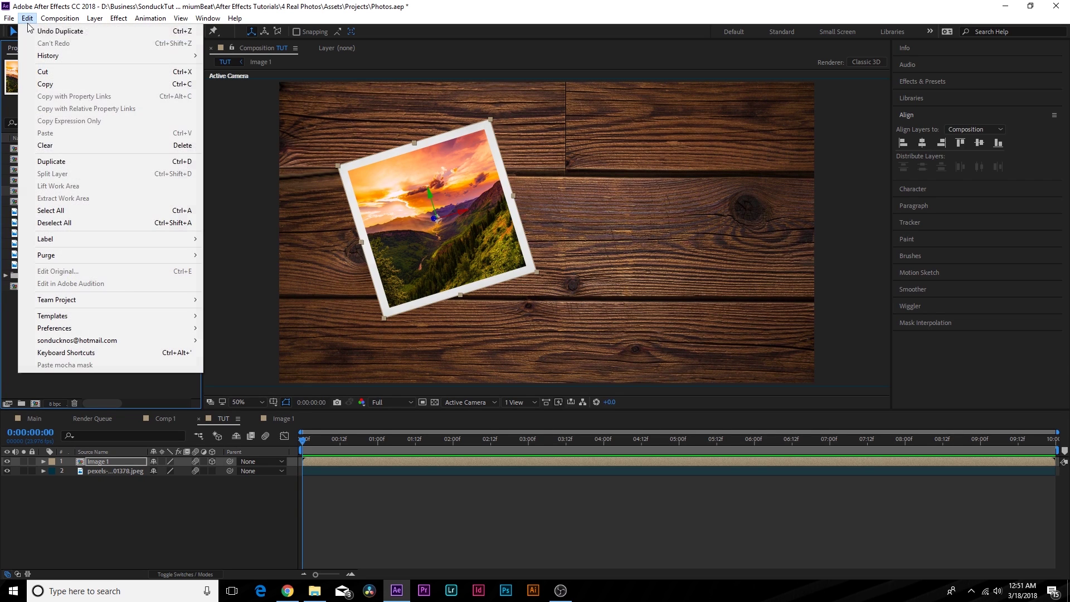
click(274, 250)
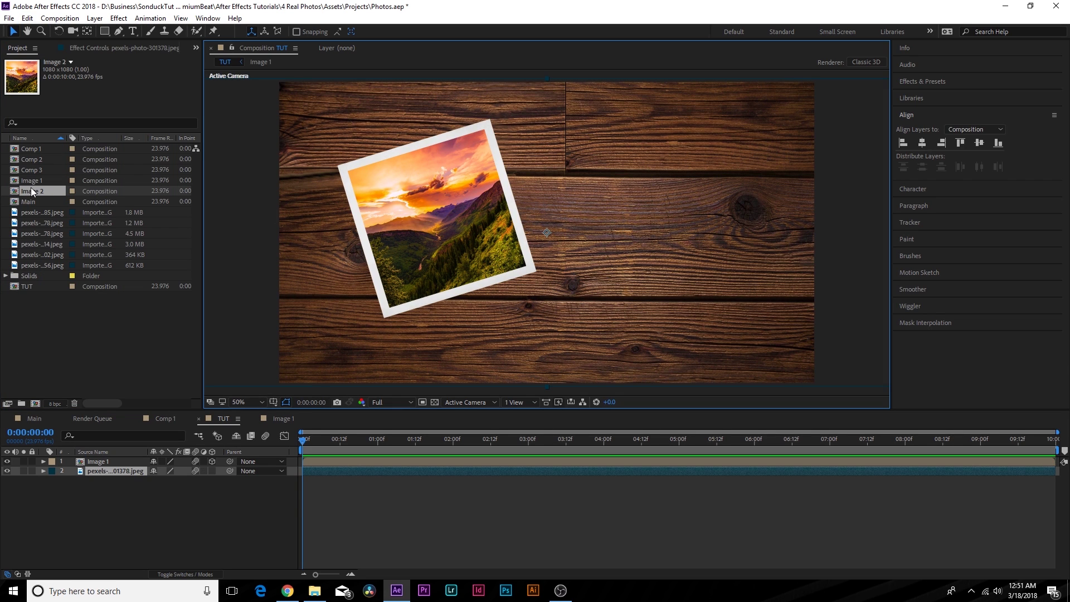
drag(38, 192, 111, 461)
- Inside Image 2, replace the landscape photo with the hot-air balloon image
double_click(103, 461)
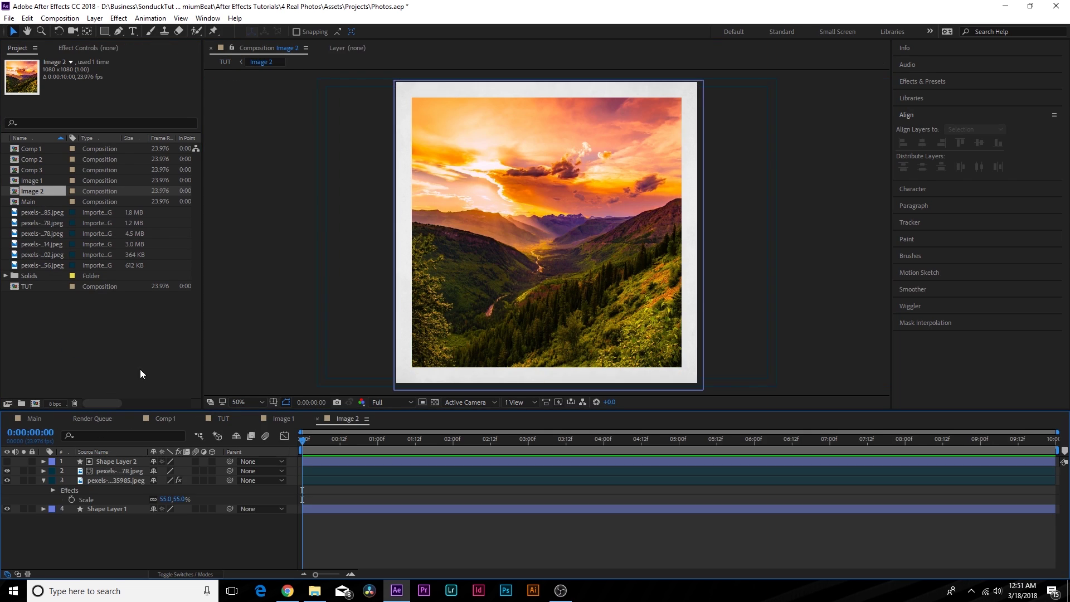
click(108, 471)
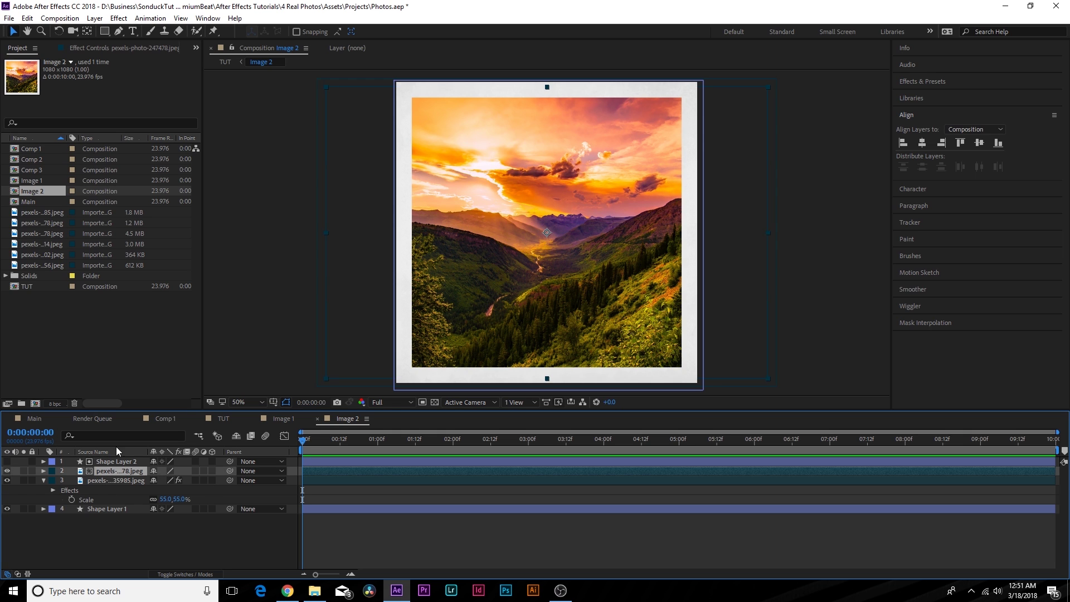
click(25, 266)
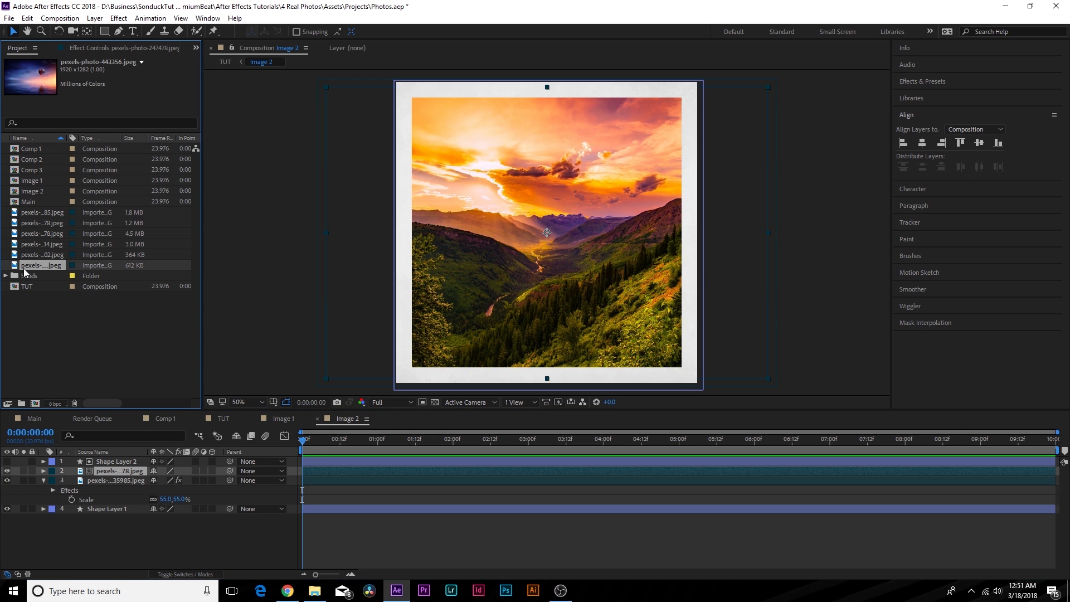
drag(30, 271, 170, 480)
key(s)
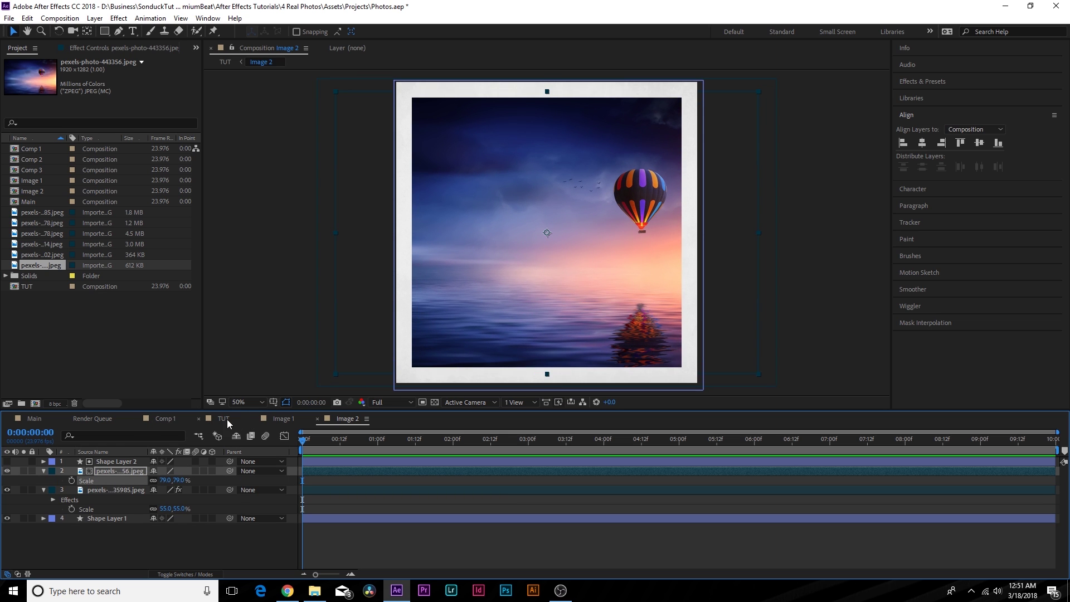
- Scale Image 2 to 55%, overlap it beside the sunset photo, and move its layer below Image 1
click(224, 418)
key(s)
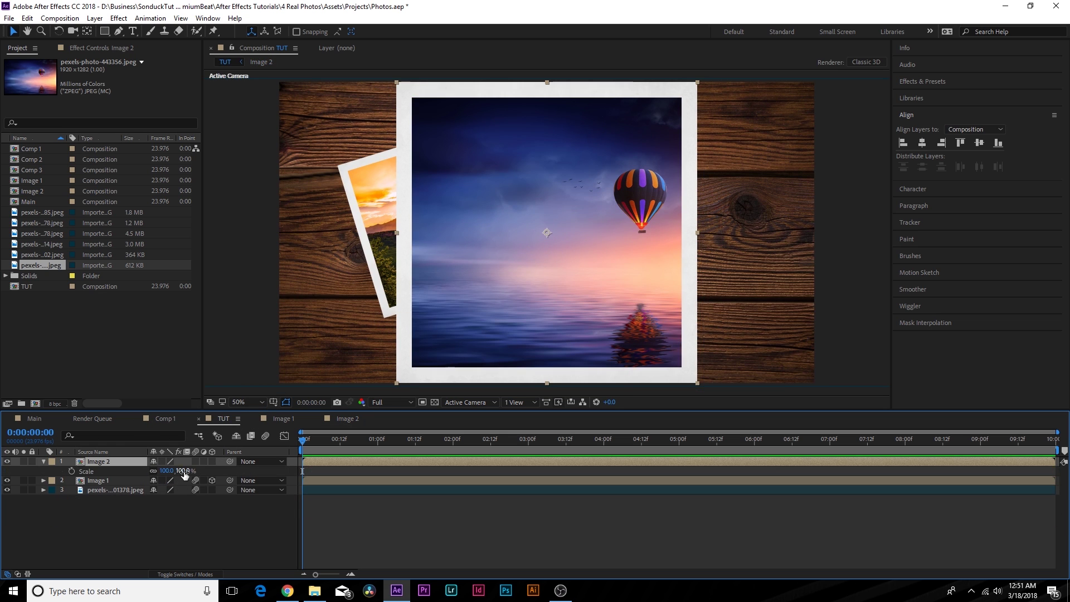
drag(166, 471, 146, 473)
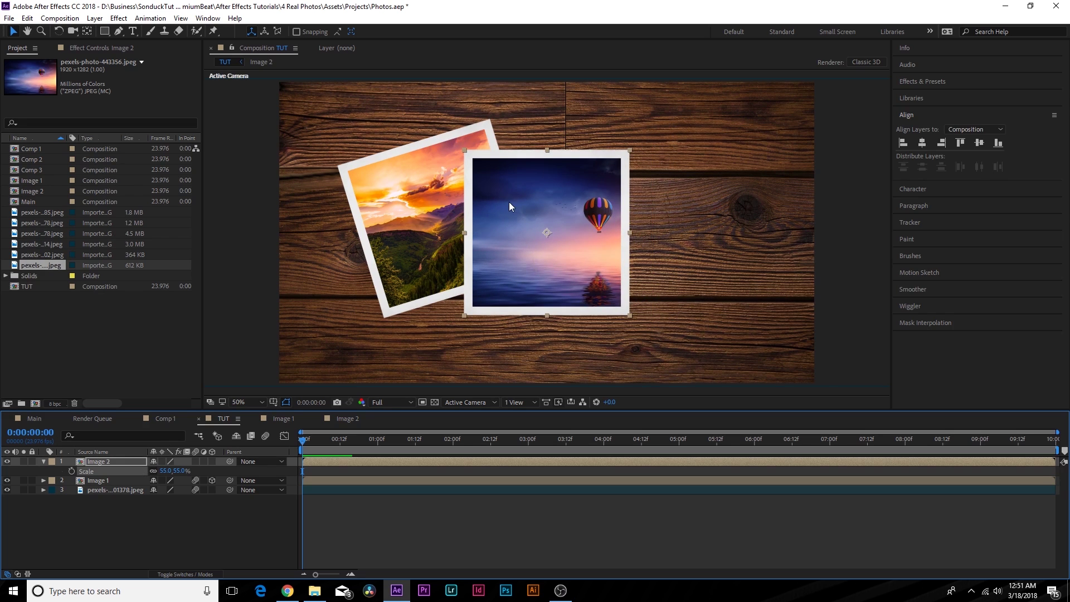
drag(509, 202, 548, 196)
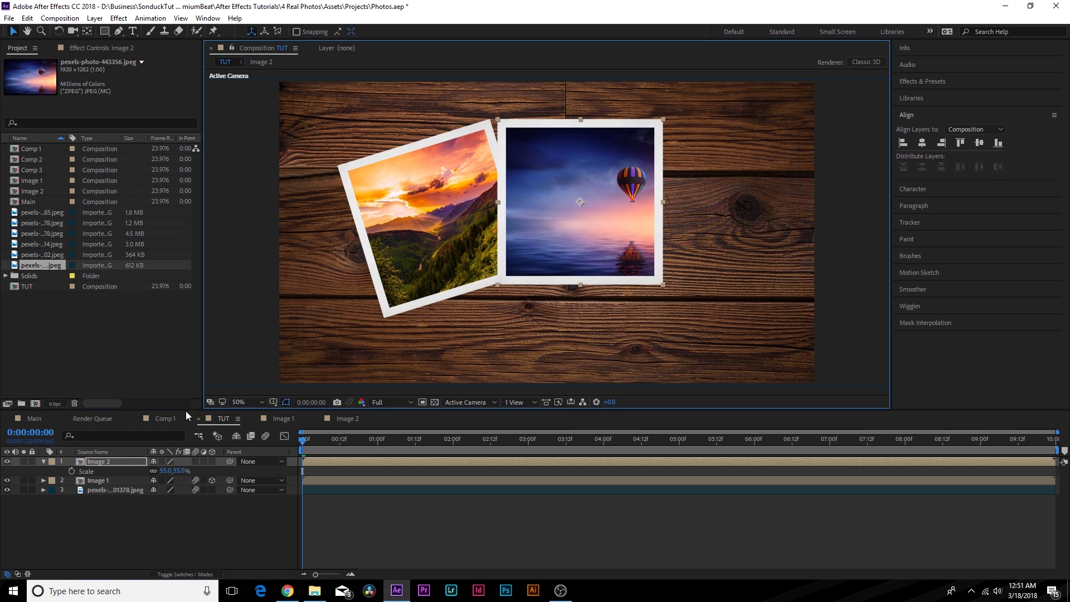
drag(92, 461, 95, 487)
click(172, 543)
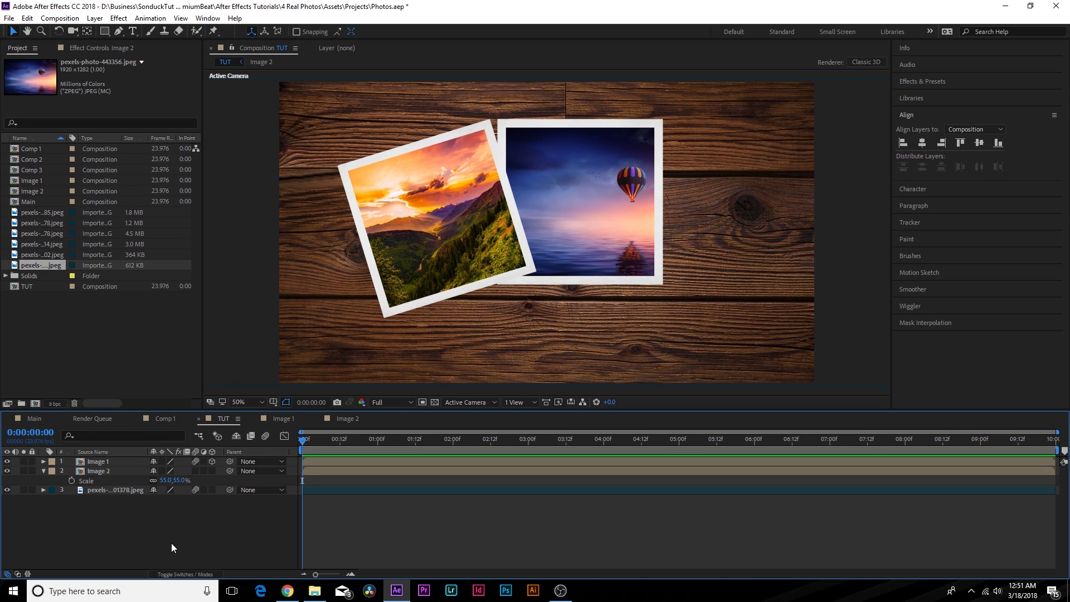
click(99, 472)
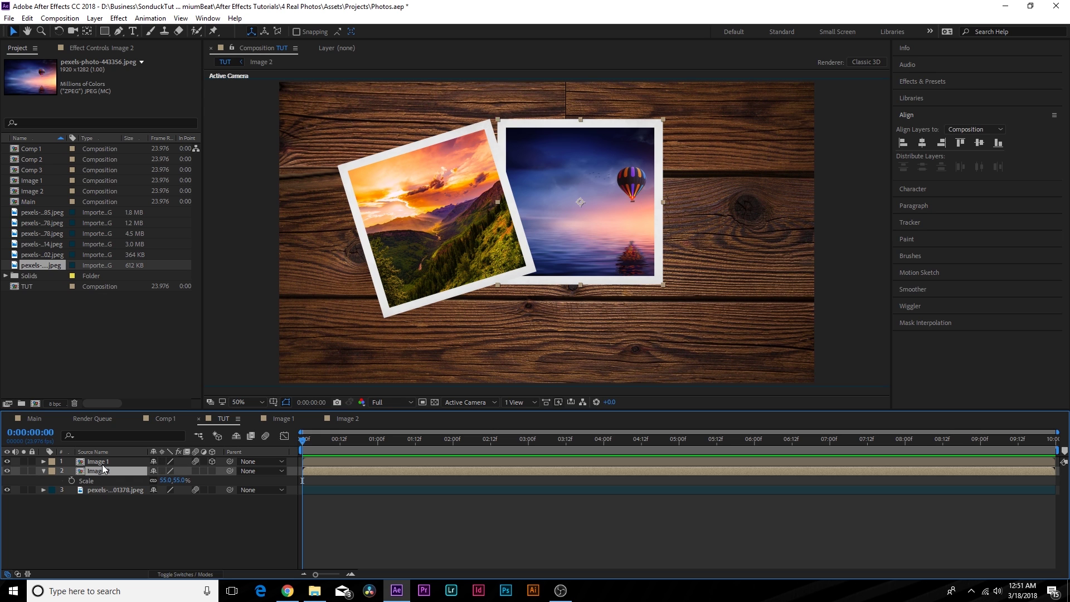
- Give the Image 1 sunset photo a Drop Shadow with distance 31 and softness 76
click(103, 461)
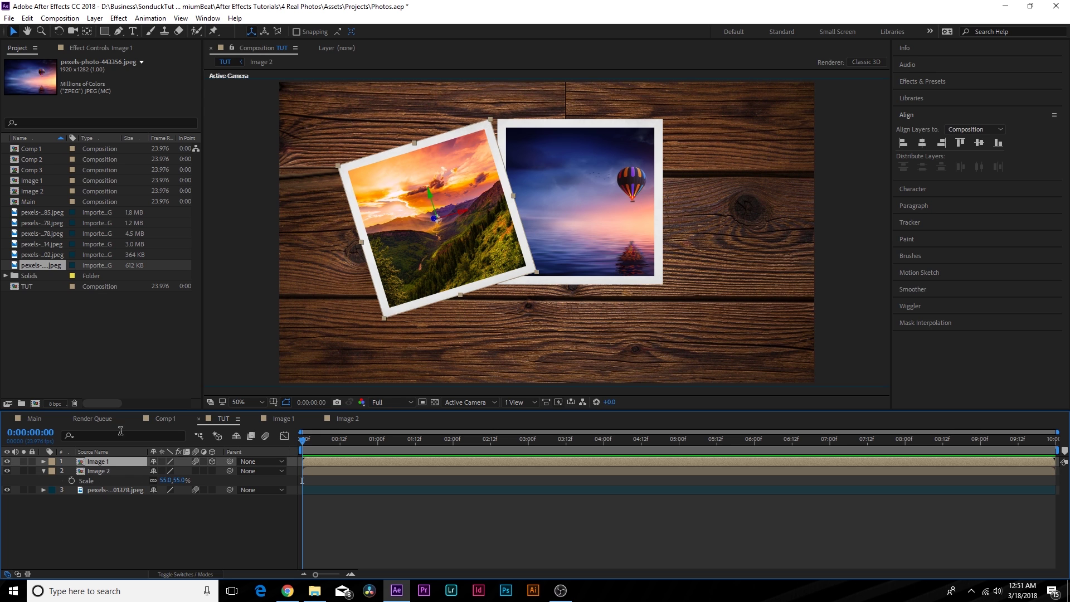
click(119, 18)
mouse_move(167, 243)
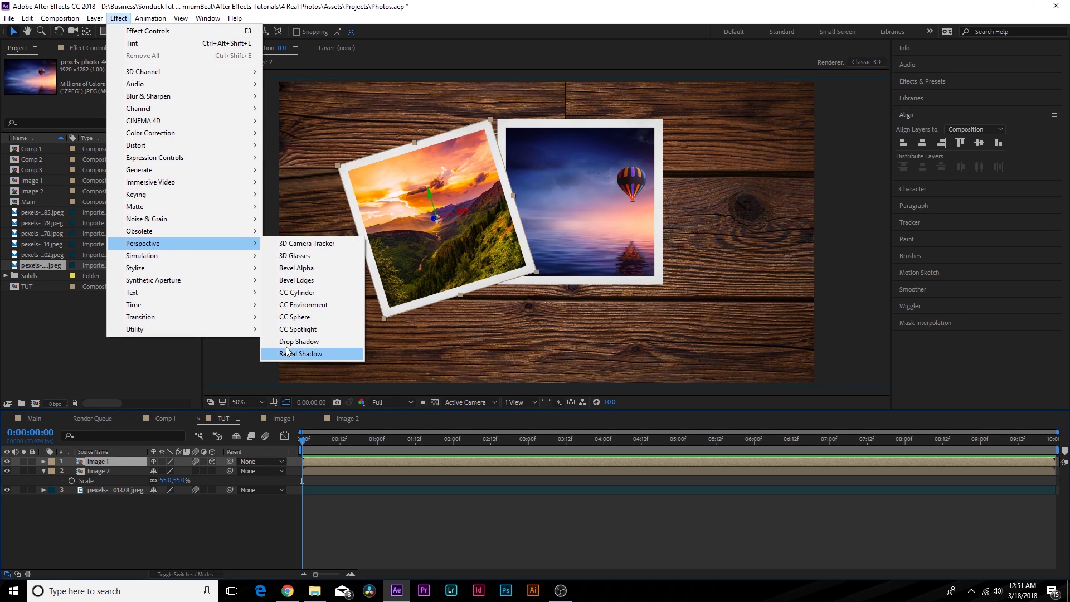
click(303, 341)
click(190, 519)
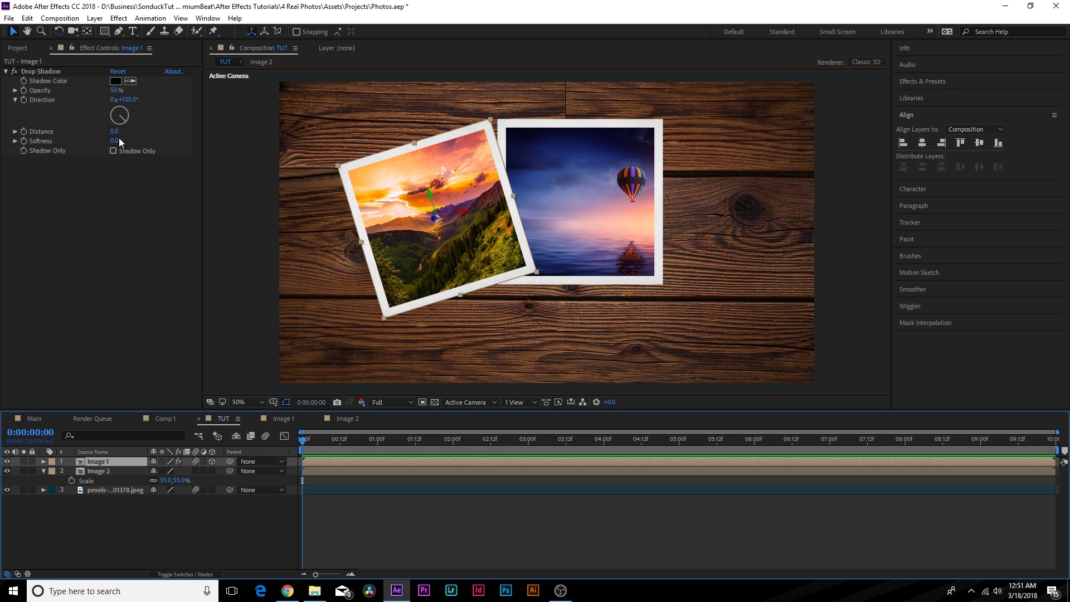
drag(114, 131, 163, 147)
click(169, 496)
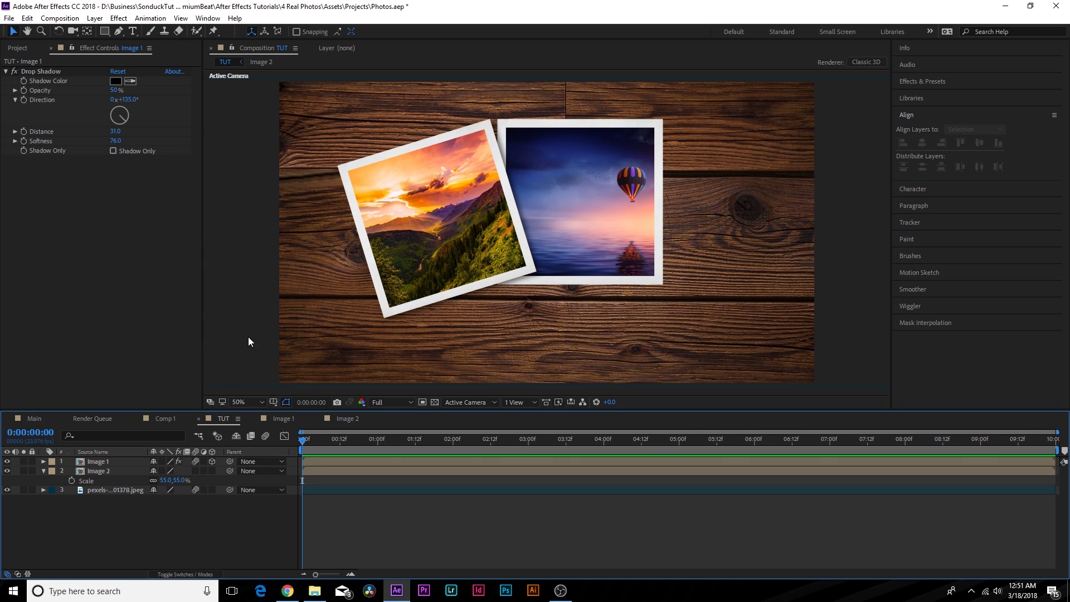
scroll(272, 207, up, 2)
scroll(333, 225, down, 2)
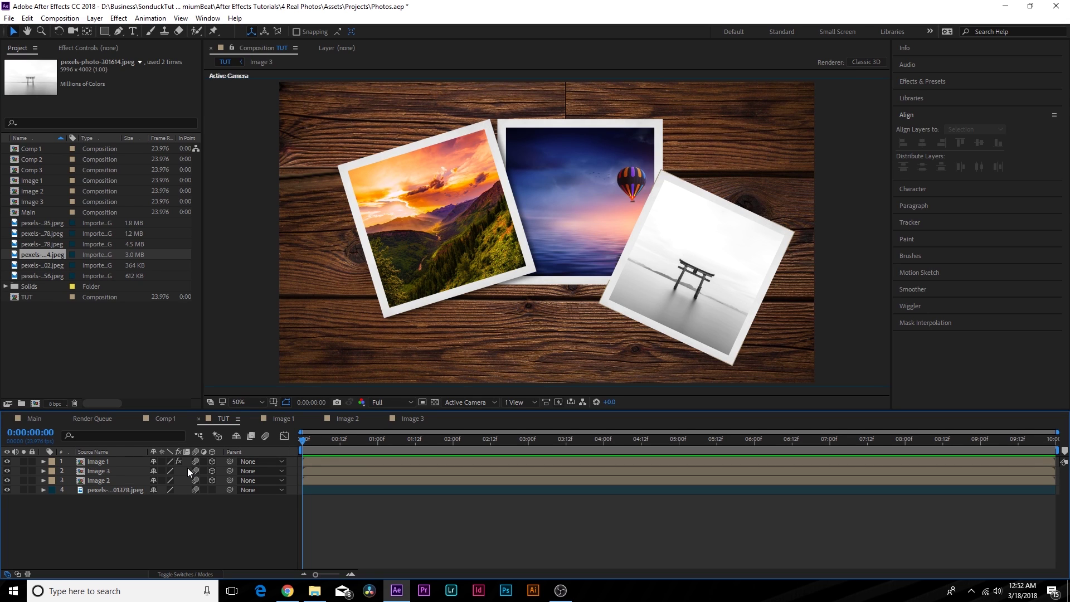
- Move the Image 3 gate photo nearer in Z depth, keeping its 25° rotation
click(131, 471)
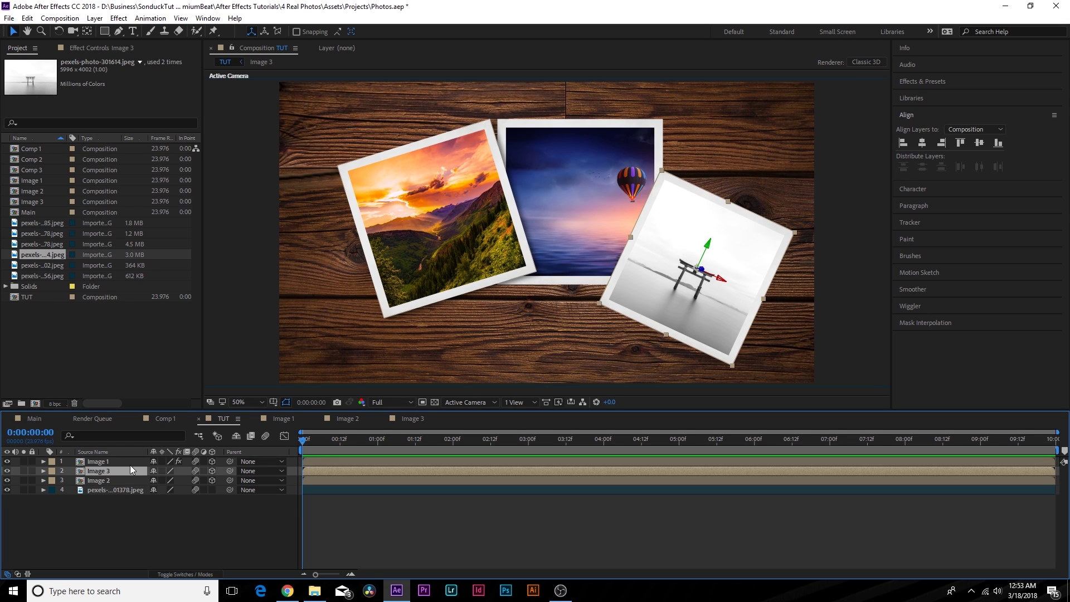
key(p)
drag(195, 480, 202, 510)
key(r)
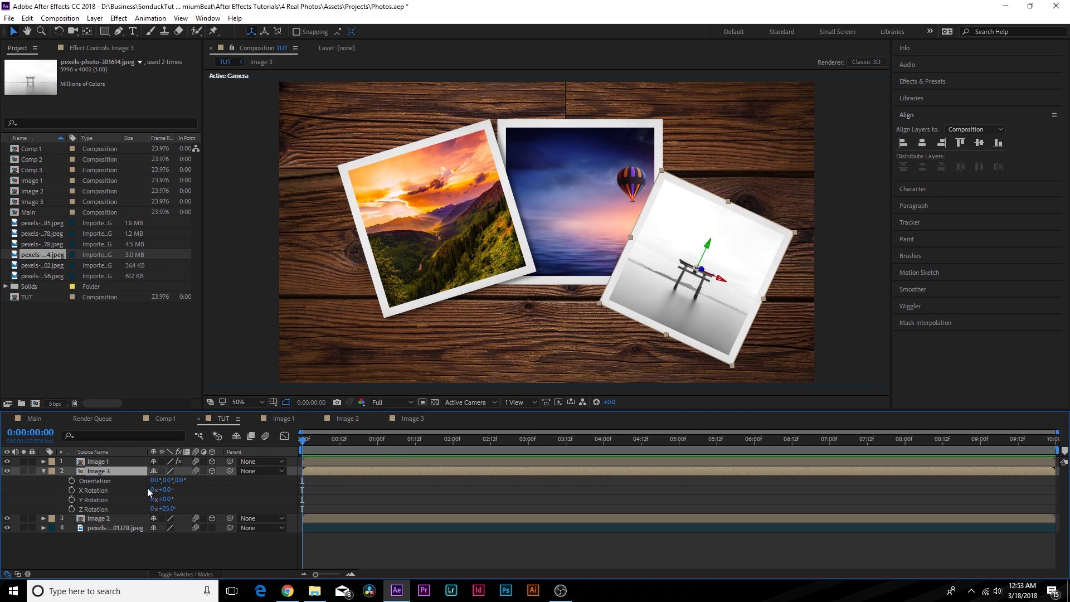
key(r)
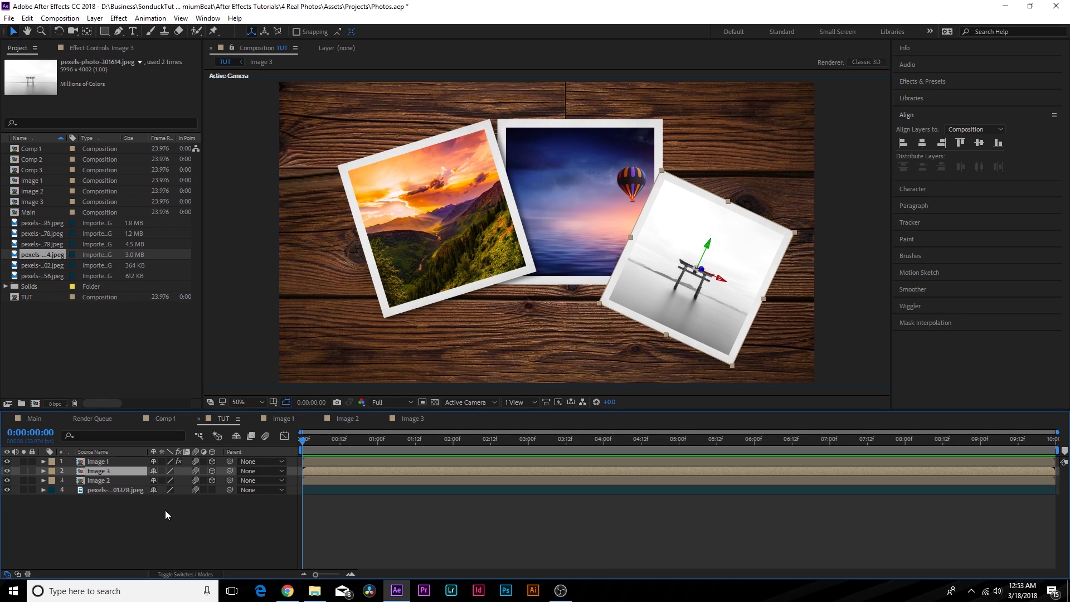
click(155, 533)
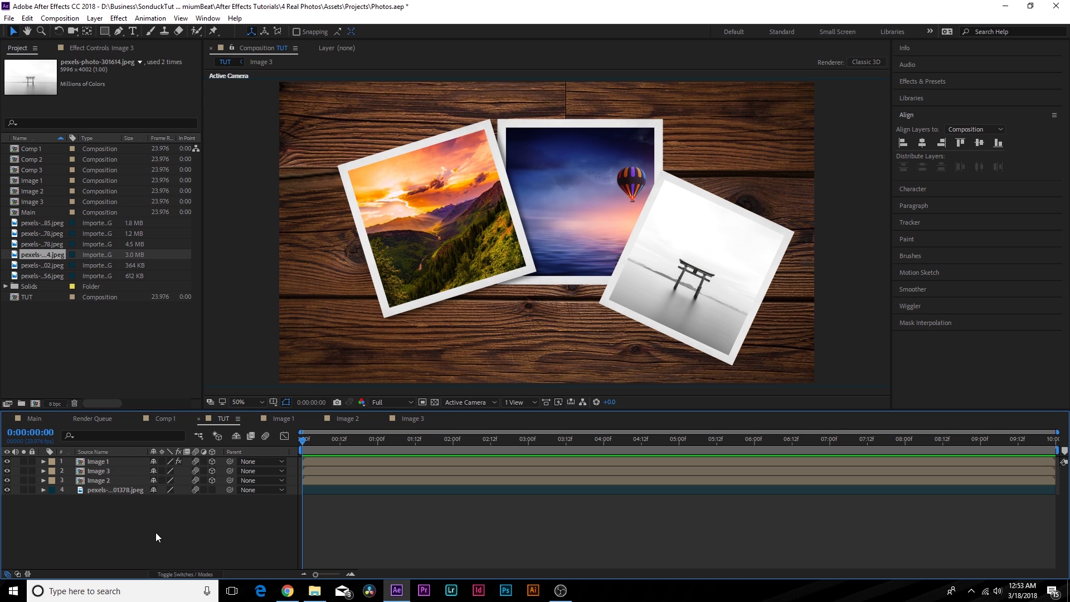
- Create a new camera layer with the default settings
click(95, 18)
mouse_move(106, 33)
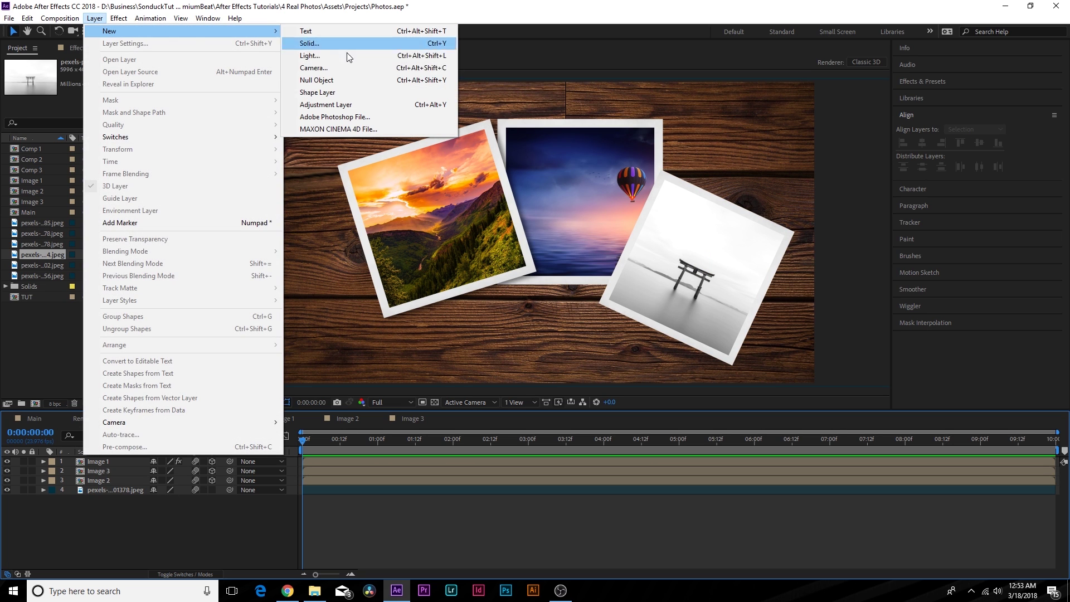
click(335, 67)
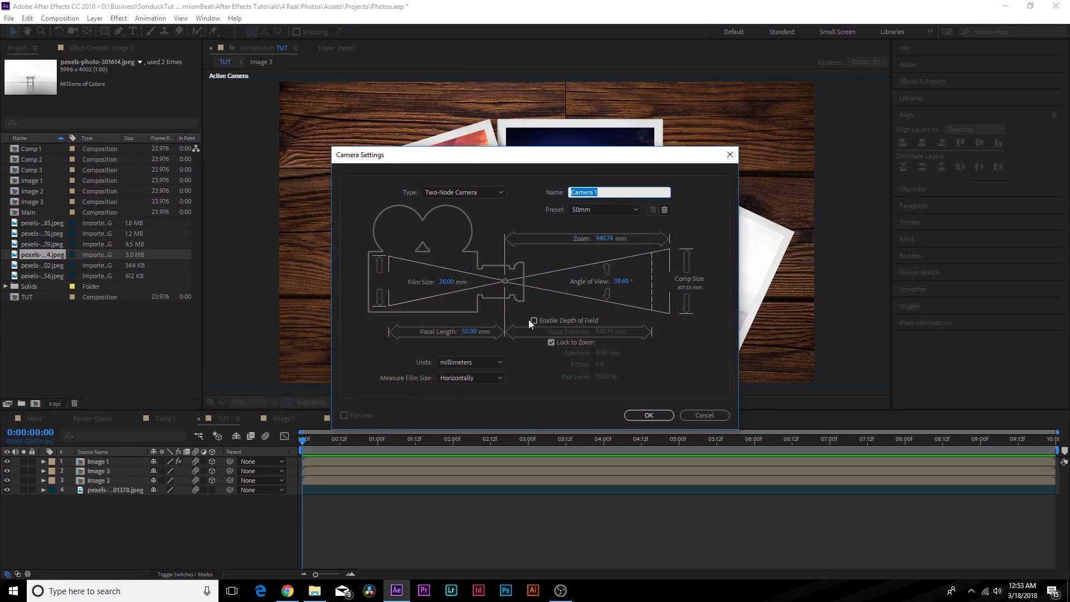
click(652, 414)
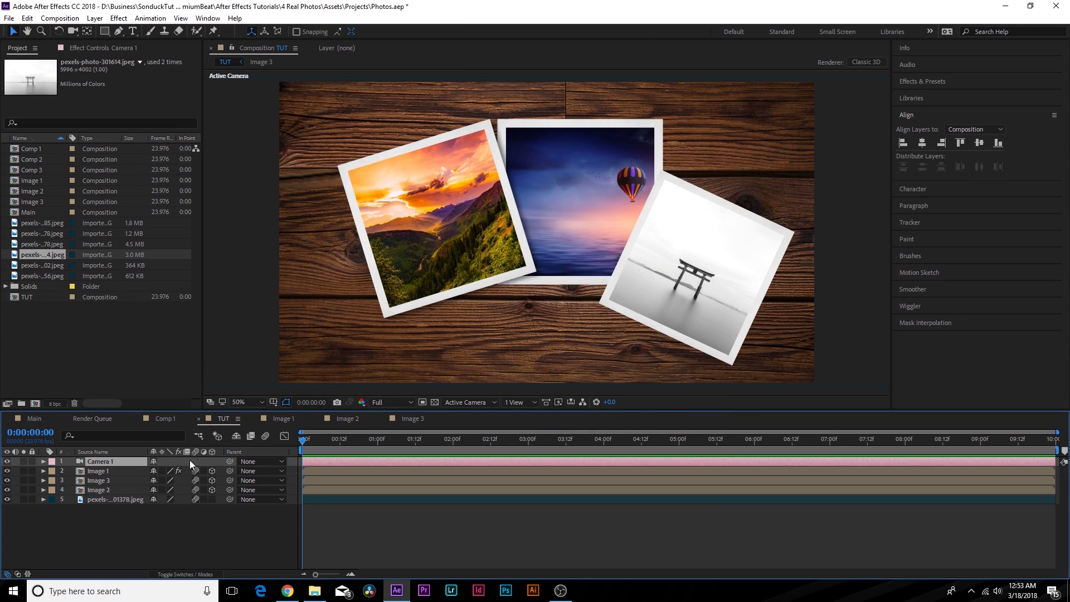
- Keyframe Camera 1's position and move that keyframe to 5 seconds
click(44, 461)
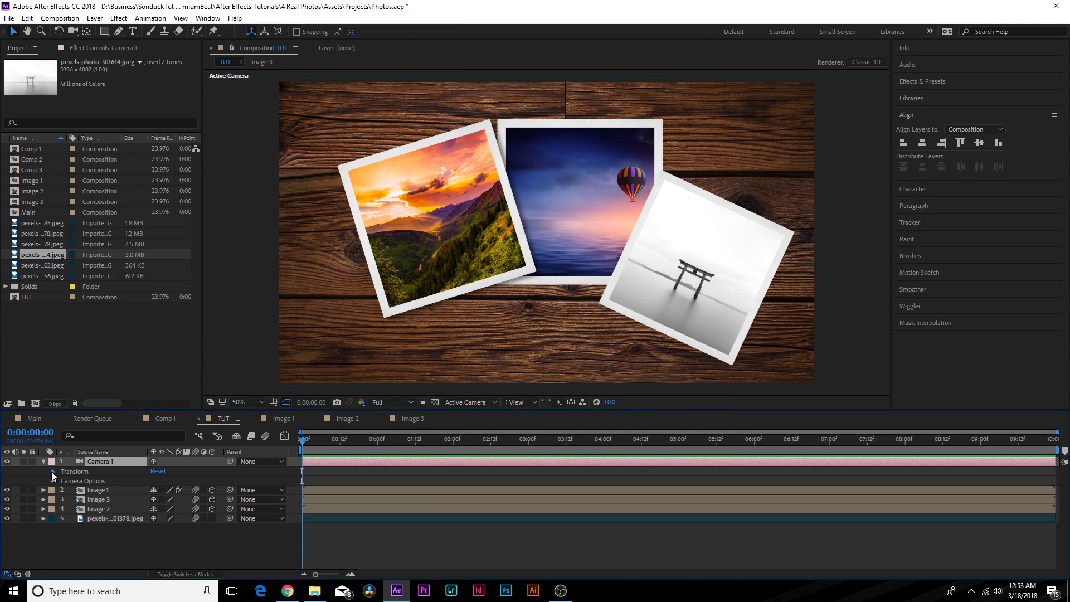
click(52, 472)
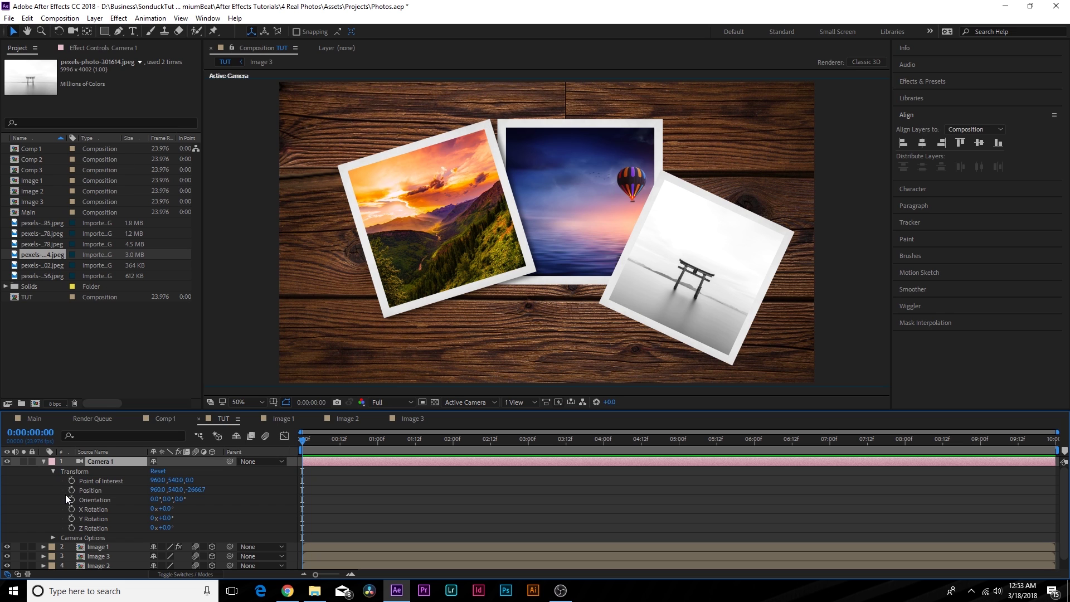
click(71, 490)
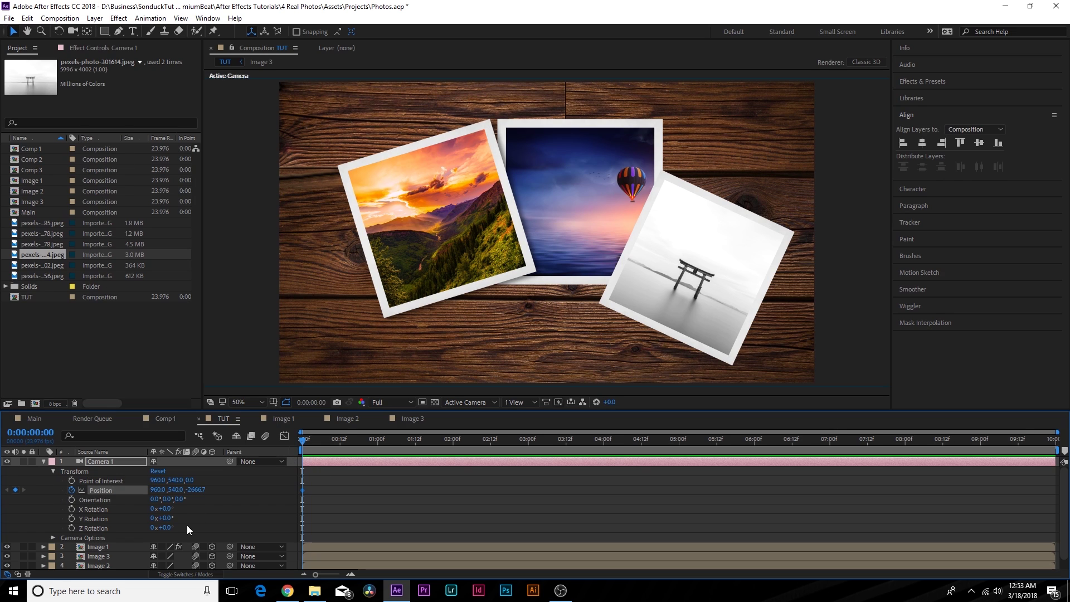
click(43, 461)
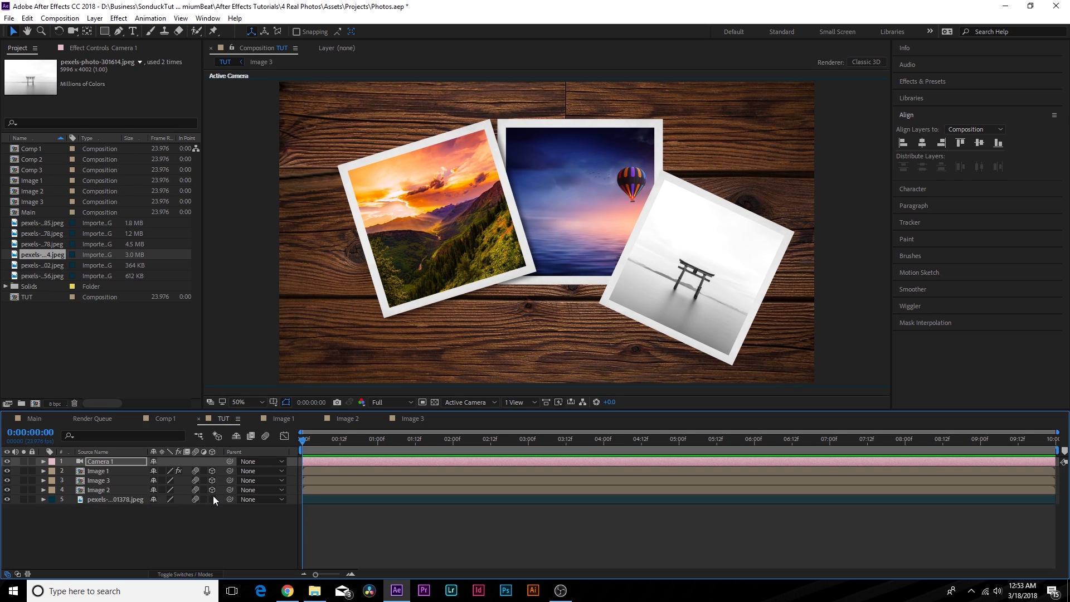
click(43, 461)
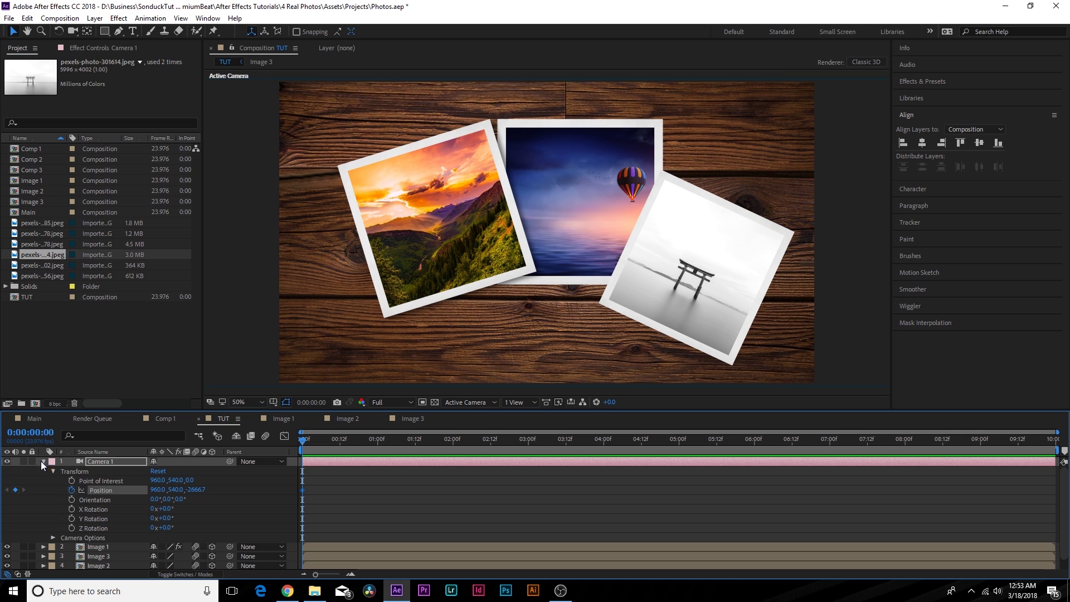
key(c)
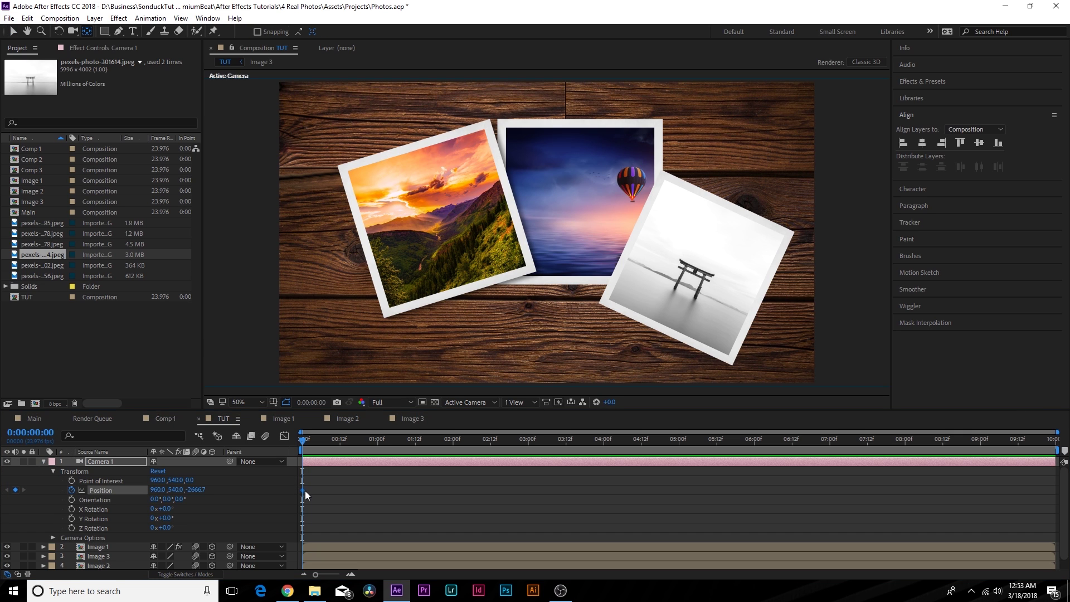
drag(305, 491, 450, 496)
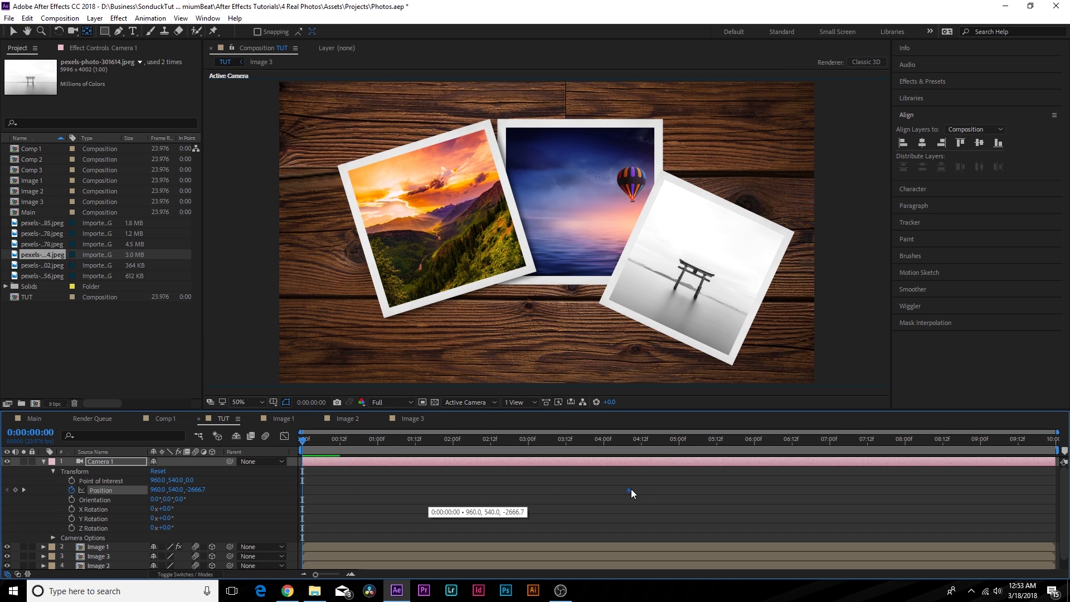
drag(682, 491, 682, 490)
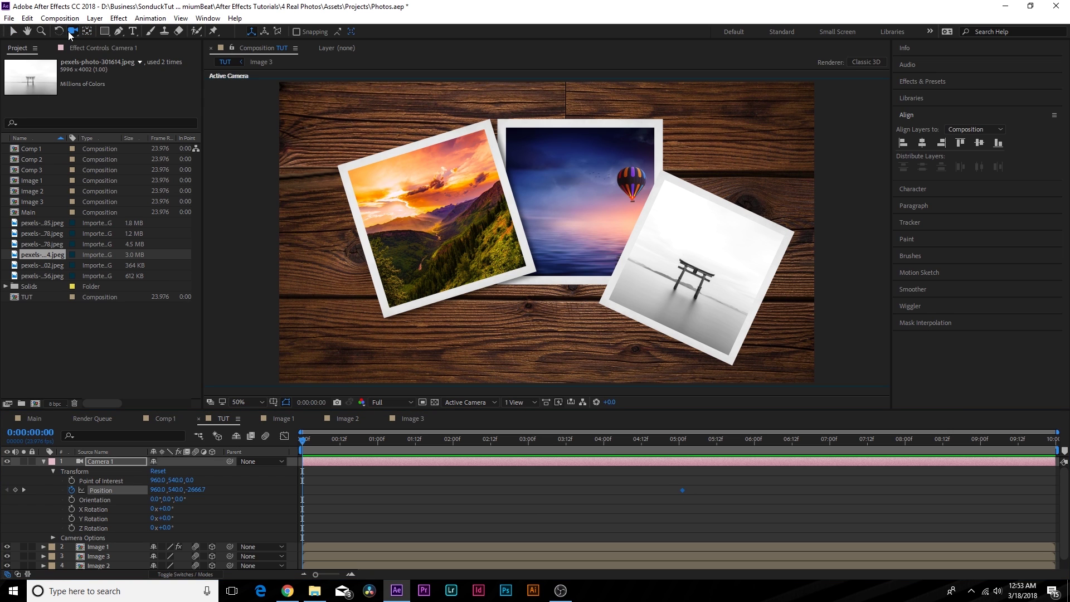
- At 0f, pull the camera back with Track Z and rotate it 29° in Z, keyframed to 5s
click(78, 31)
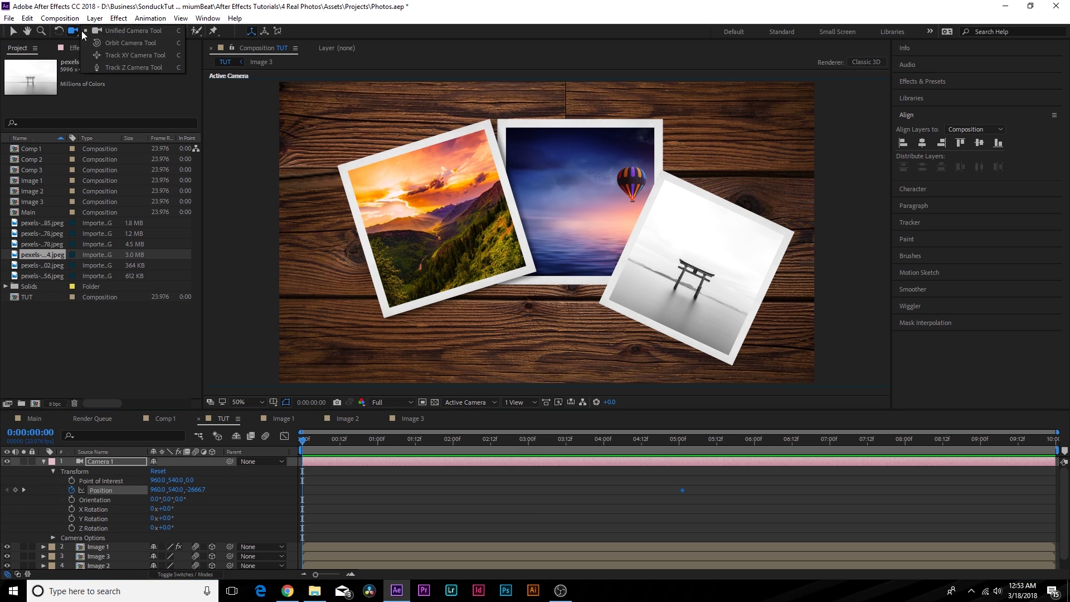
click(119, 67)
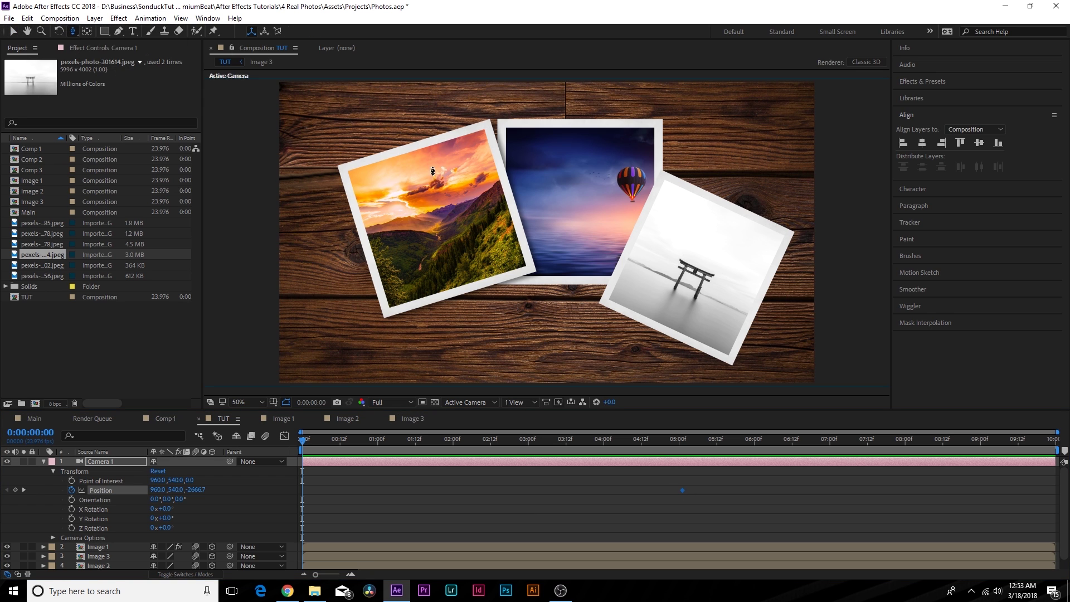
drag(515, 219, 520, 235)
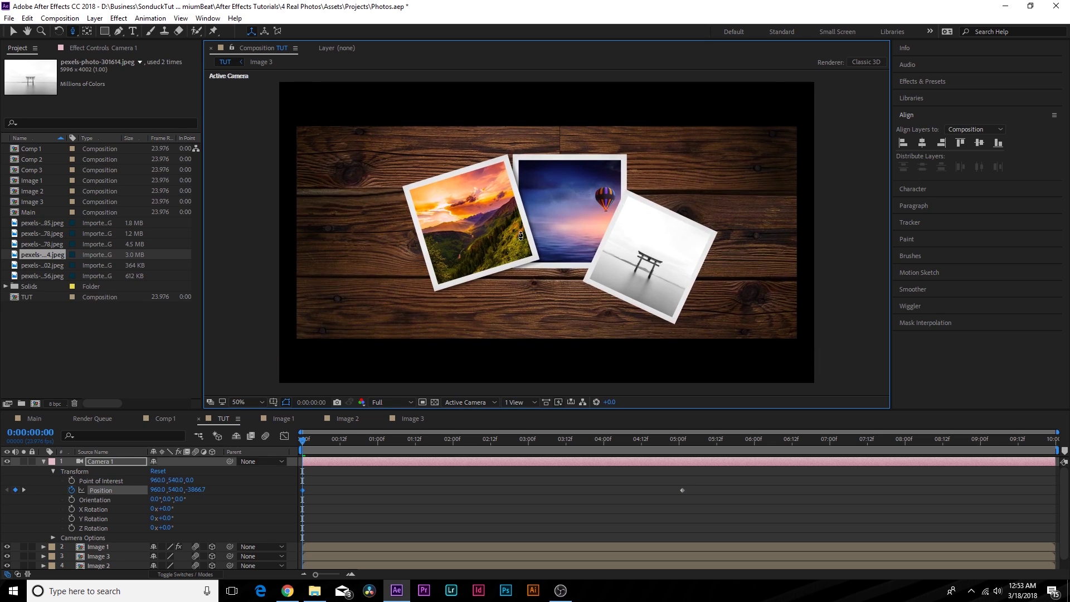
click(72, 527)
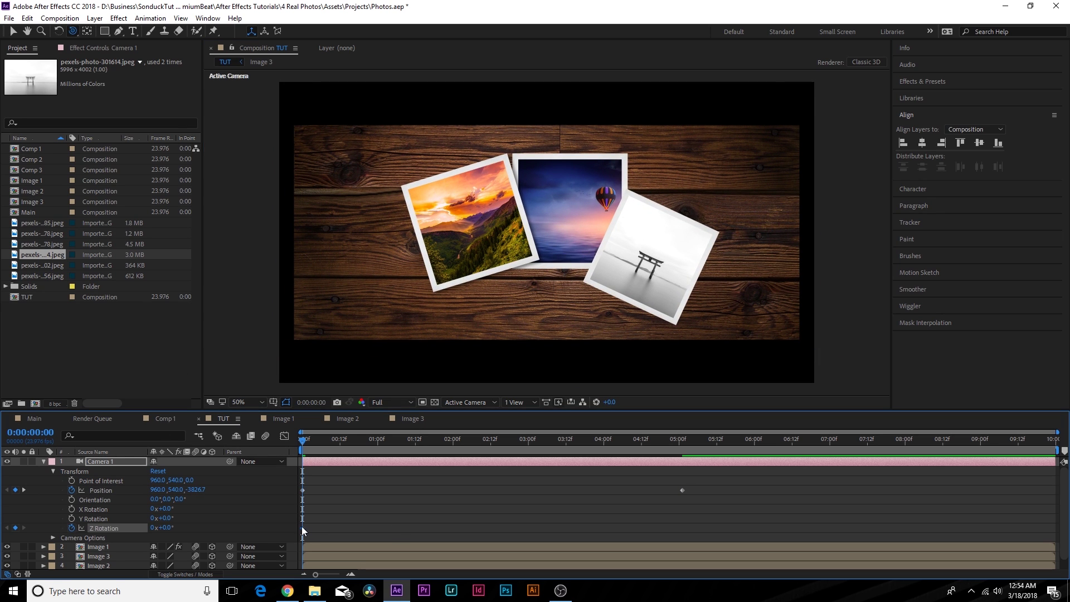
drag(302, 527, 682, 527)
drag(168, 527, 184, 528)
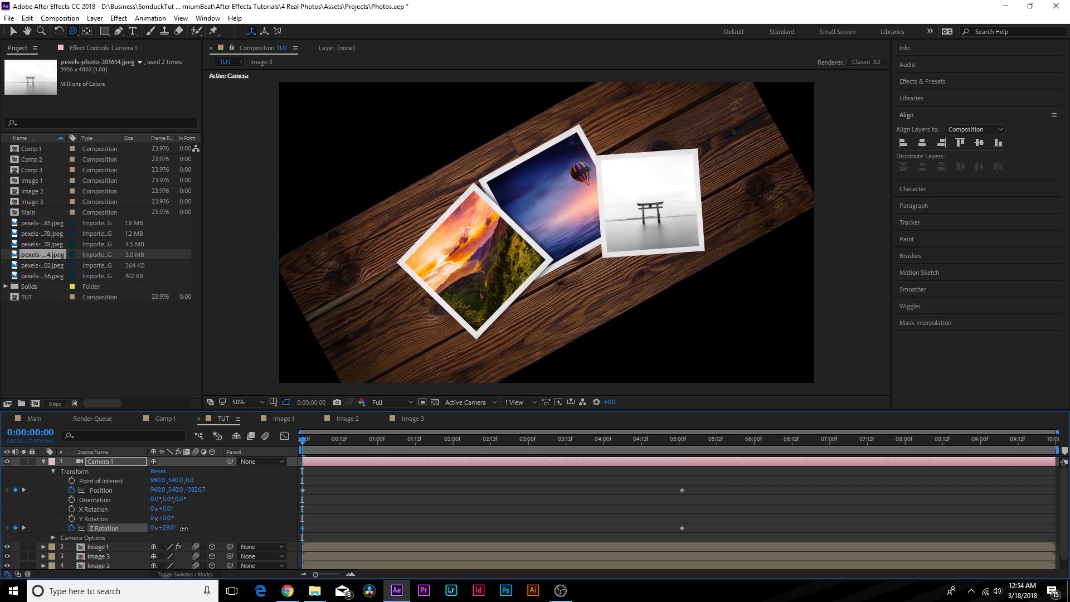
- Scale the wood background up to 51% so it fills the frame
scroll(85, 539, down, 1)
click(92, 566)
key(s)
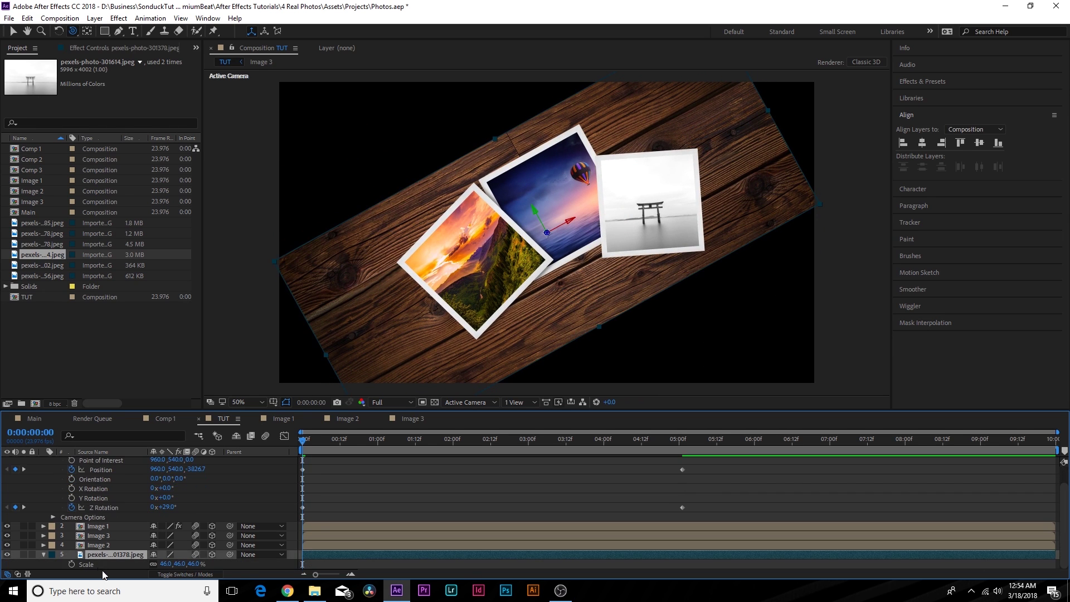
drag(165, 563, 199, 564)
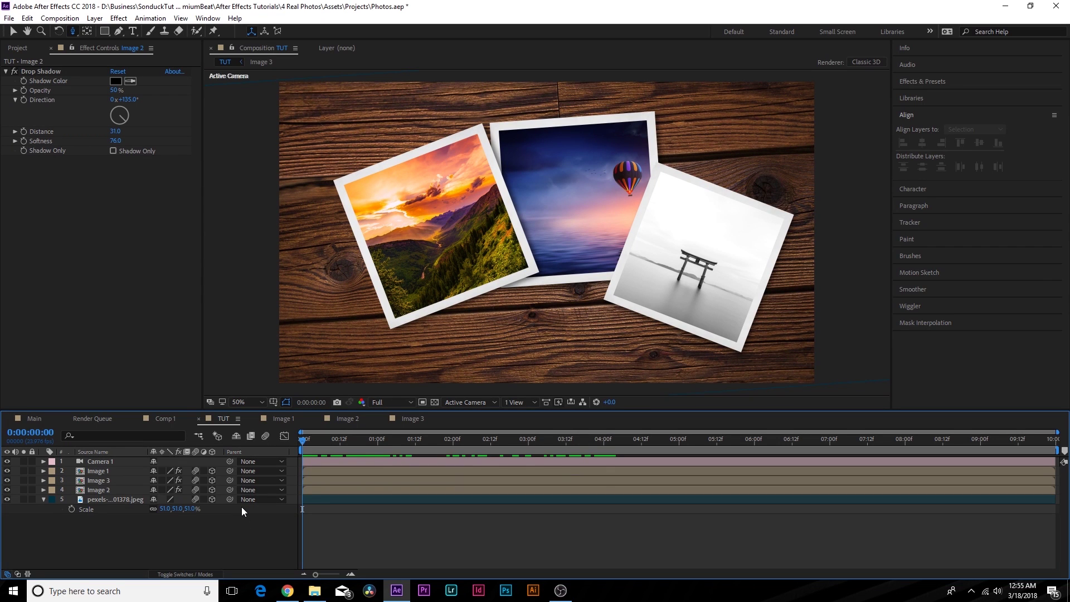
- Create a point light and keyframe its X position at 580 at the start
click(95, 18)
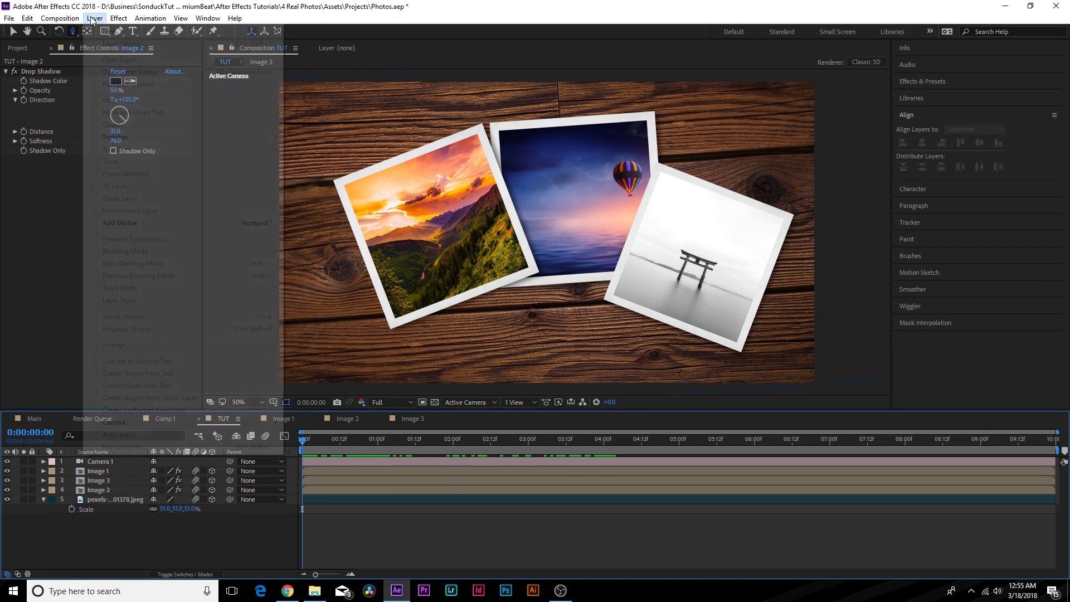
mouse_move(100, 31)
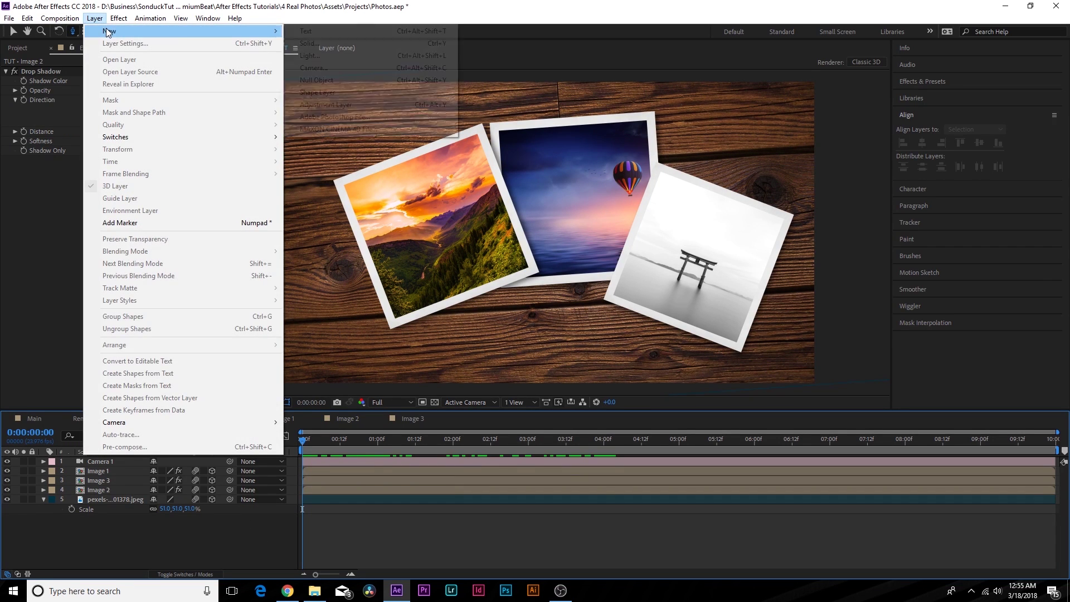
click(334, 55)
click(560, 419)
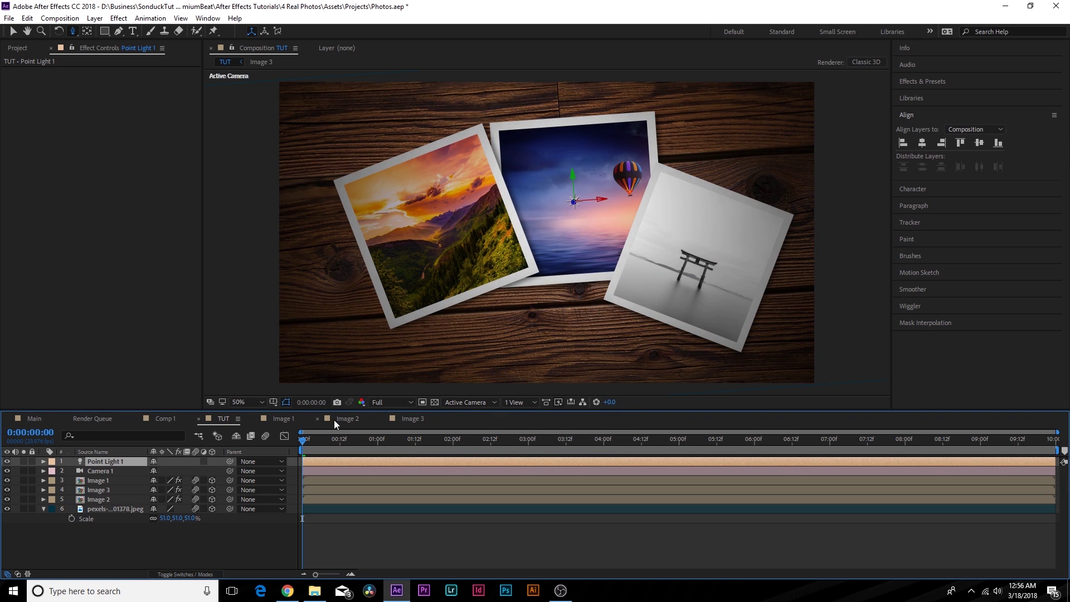
key(p)
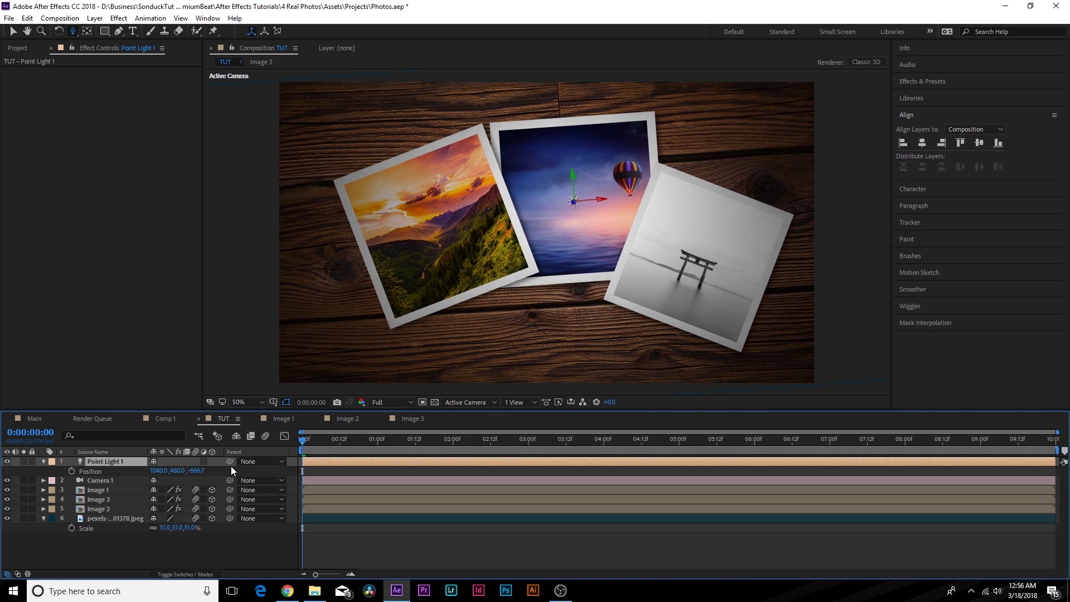
drag(174, 471, 3, 488)
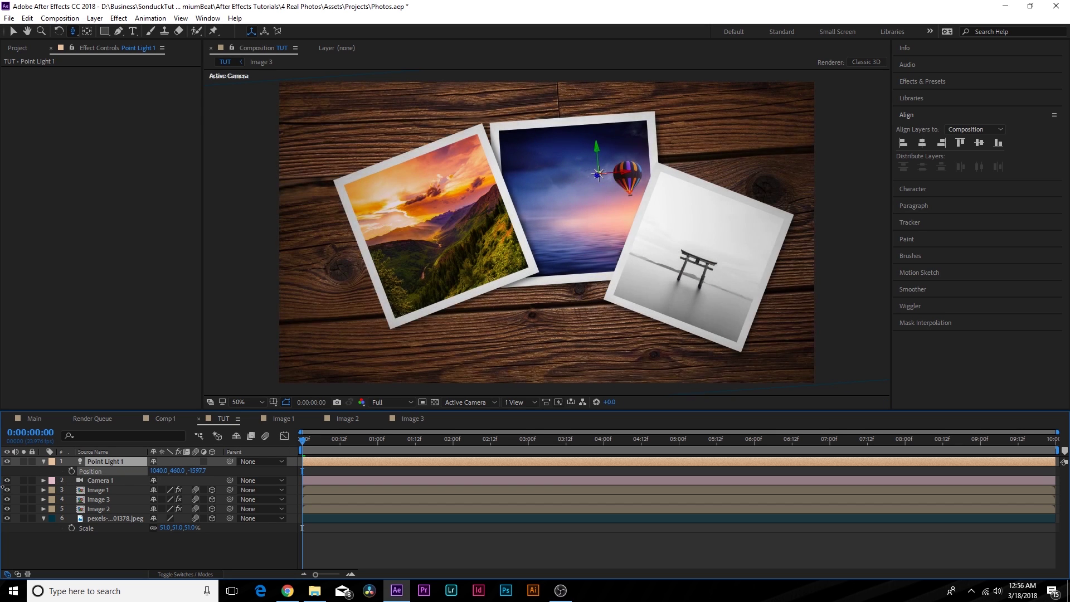
drag(161, 471, 139, 478)
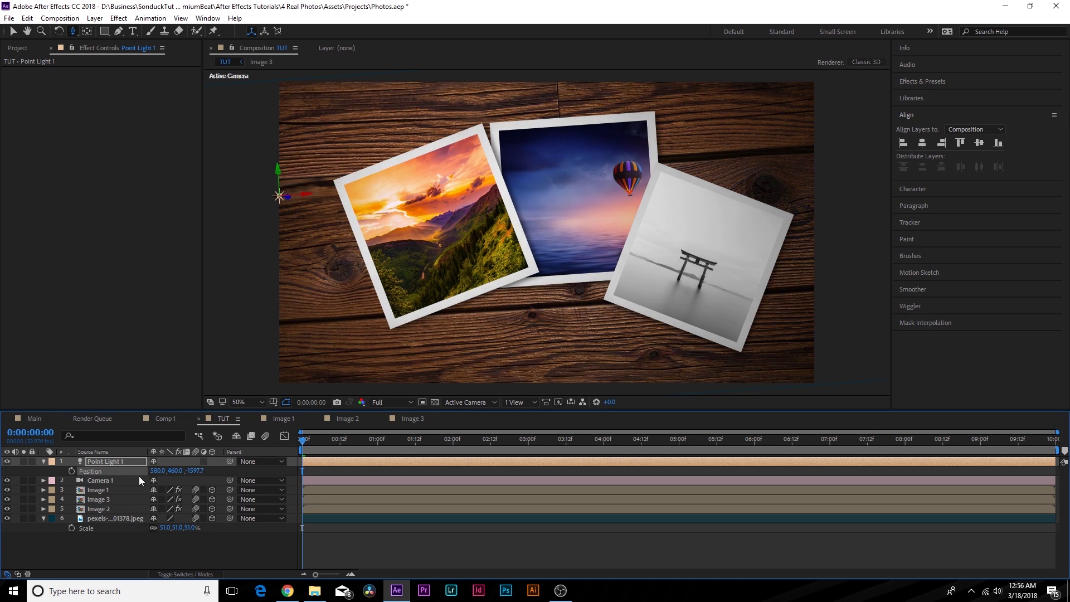
click(72, 471)
- At 0:00:03:21 set the light's X to 1580, preview the sweep, and collapse properties
drag(310, 439, 593, 449)
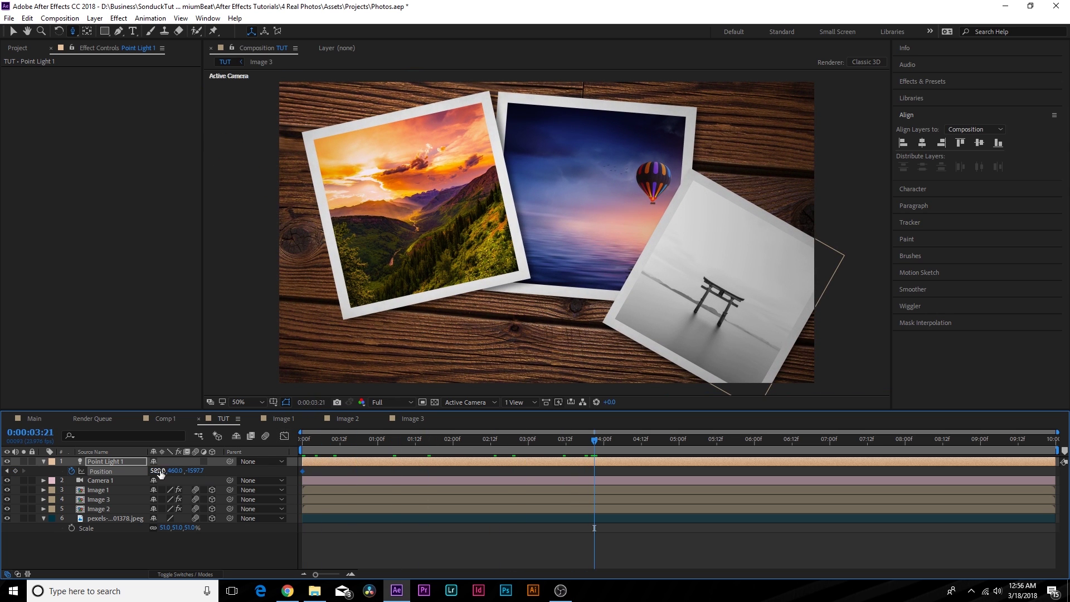
drag(161, 473, 218, 475)
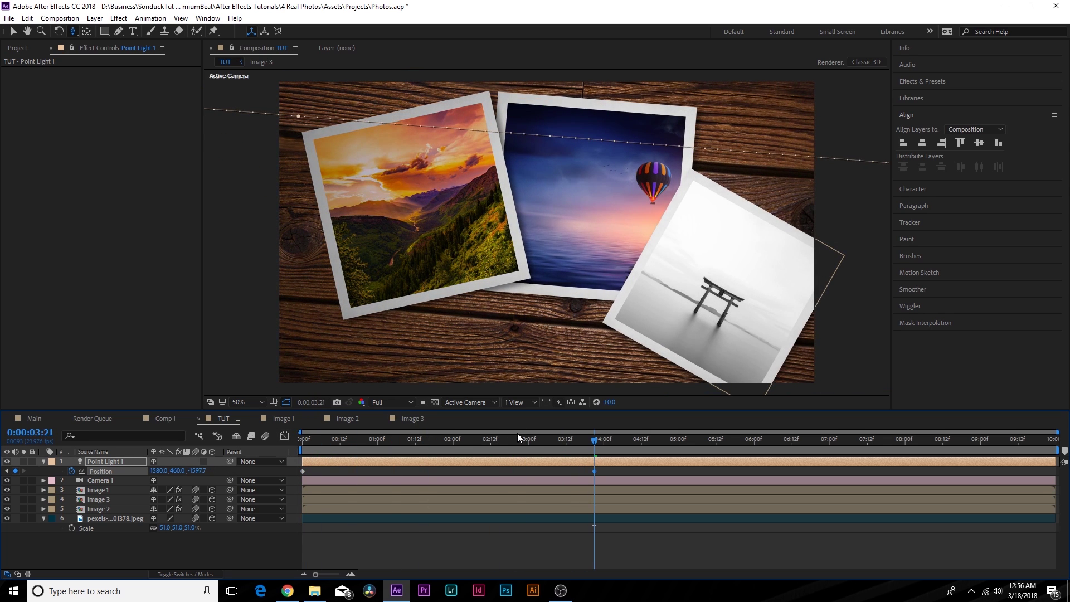
drag(518, 437, 232, 459)
click(200, 542)
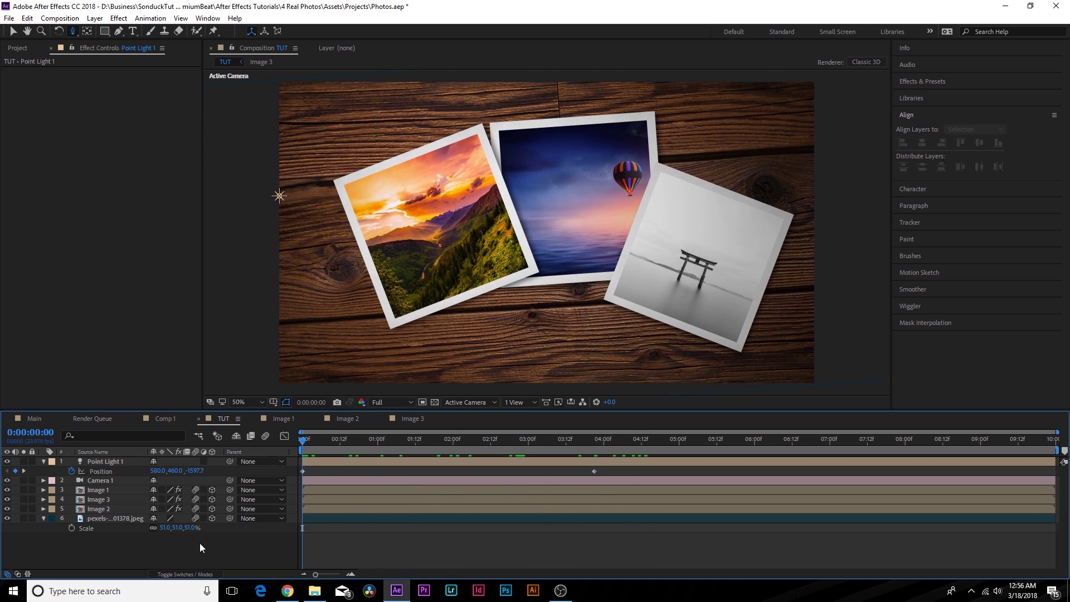
key(u)
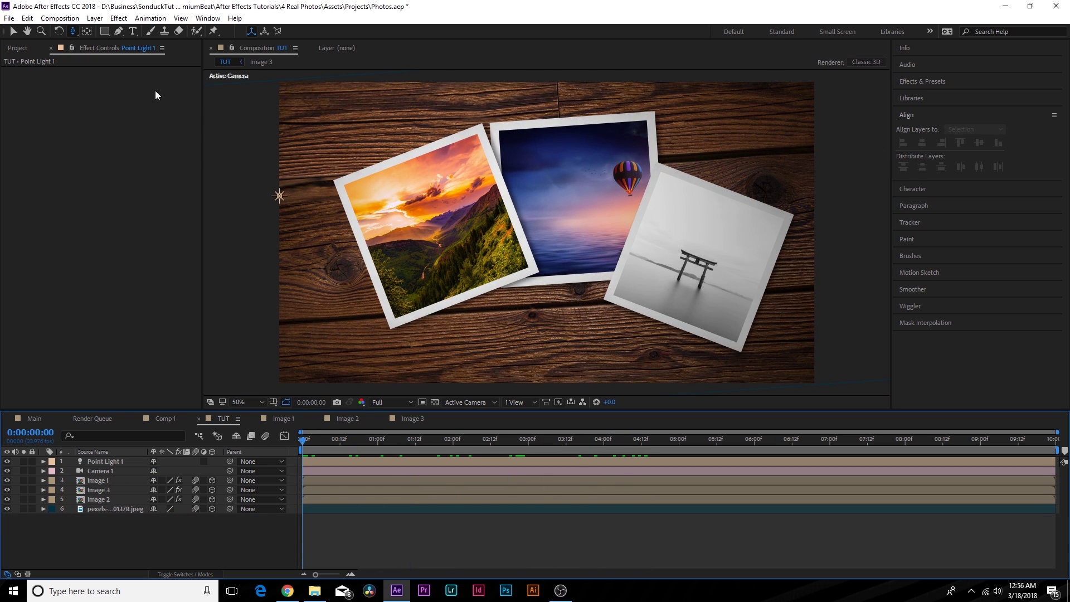
- Add a new adjustment layer to the TUT comp
click(98, 19)
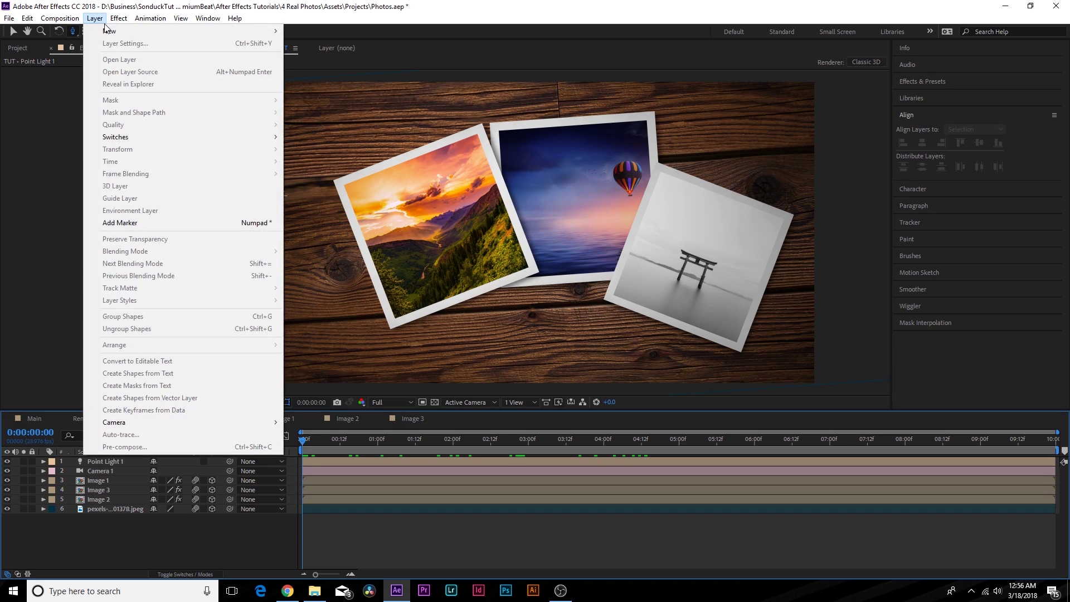
mouse_move(109, 31)
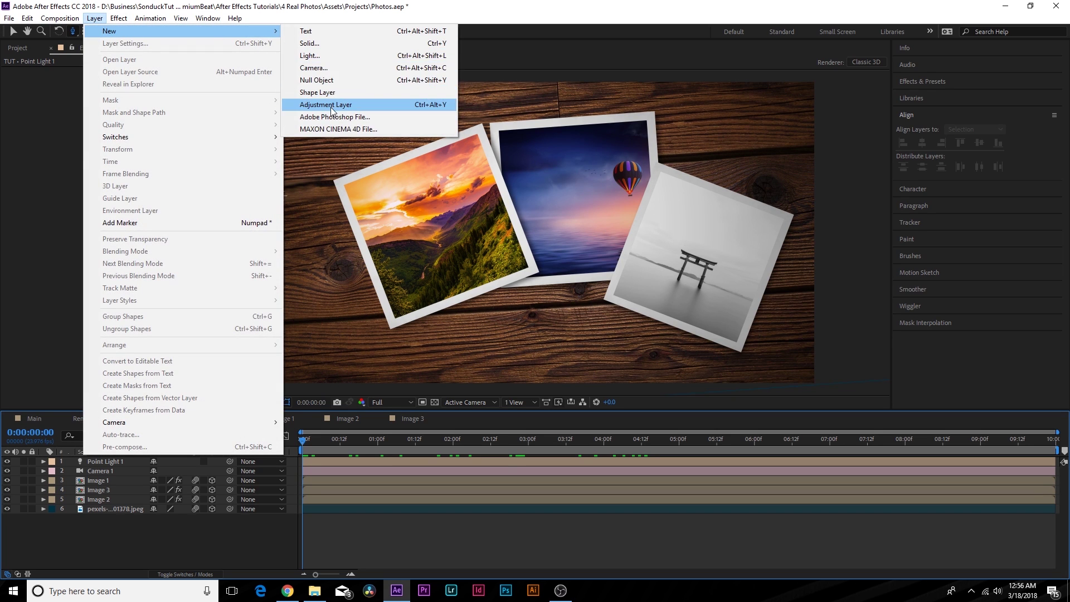
click(329, 105)
- Apply Gaussian Blur at 13.6 with Repeat Edge Pixels to the adjustment layer
click(118, 18)
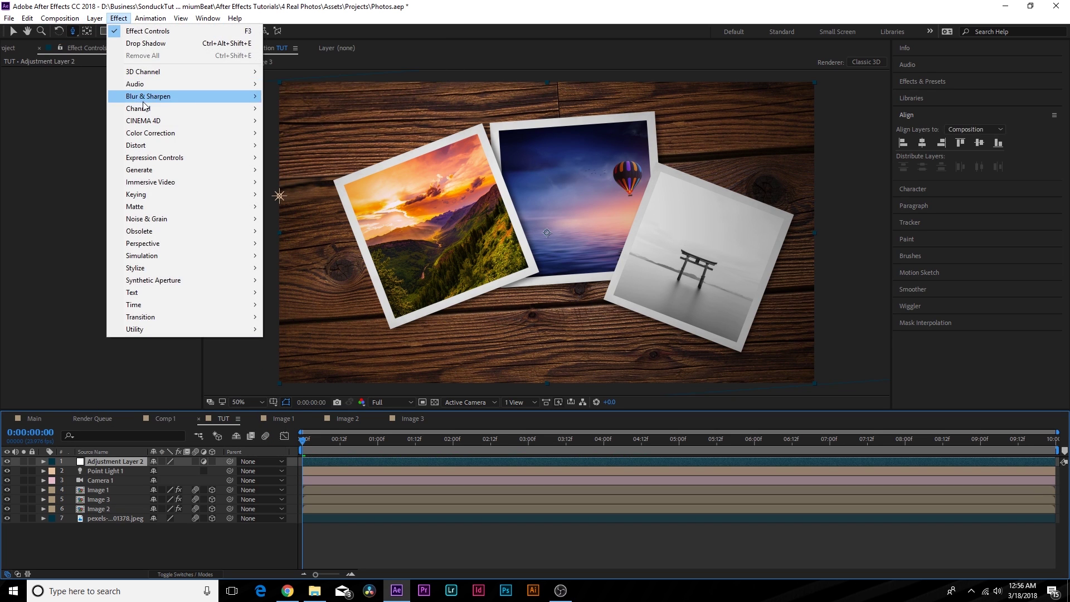
mouse_move(167, 97)
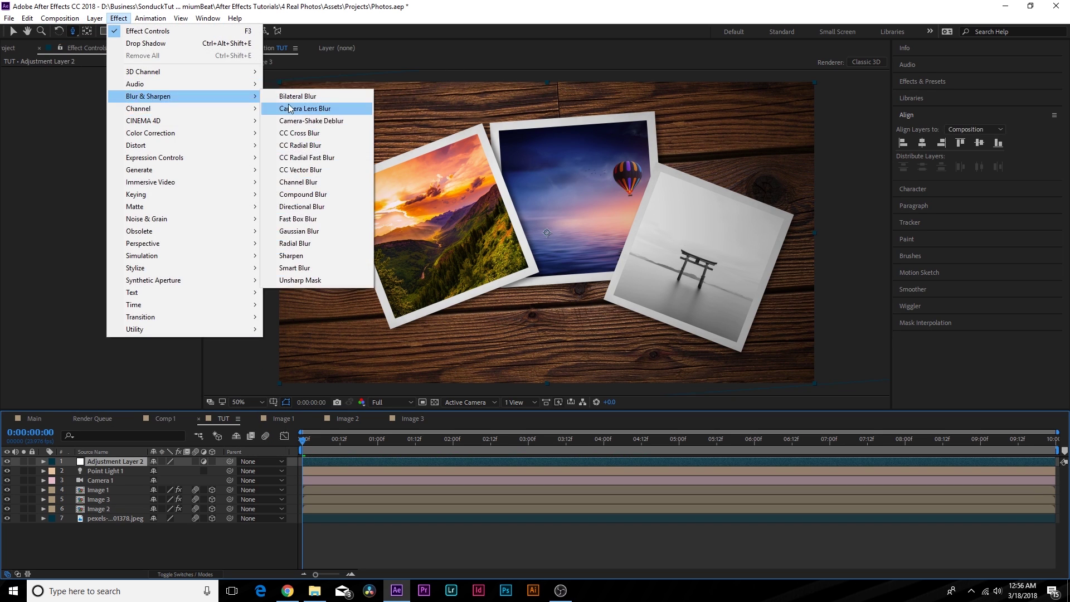
click(319, 236)
drag(114, 83, 198, 91)
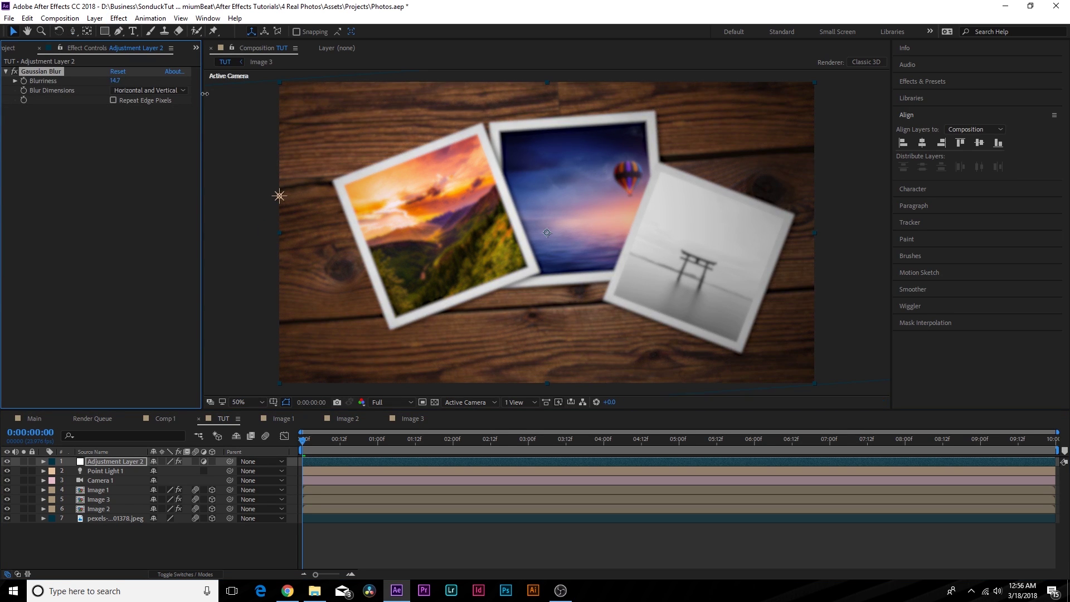
click(114, 100)
- Draw a closed five-point Pen mask around the three photos on the adjustment layer
click(119, 31)
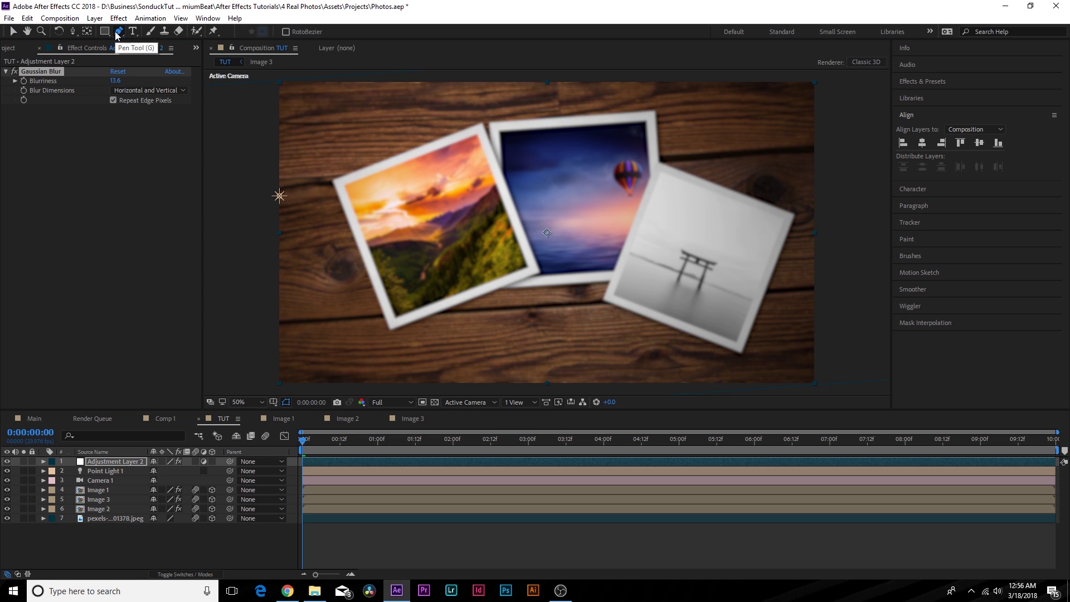
scroll(466, 228, down, 2)
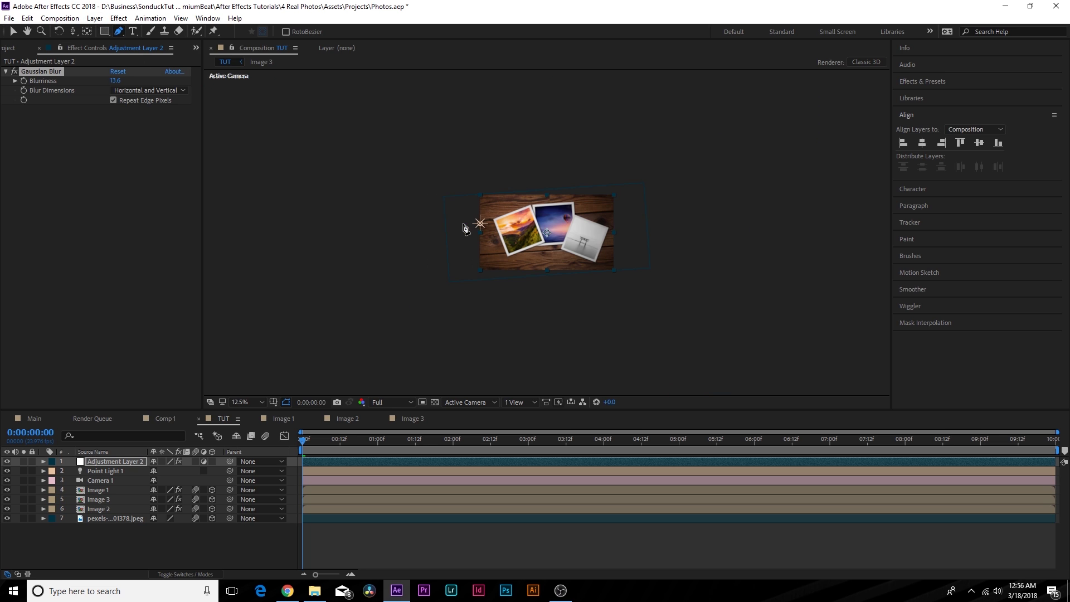
scroll(479, 239, up, 1)
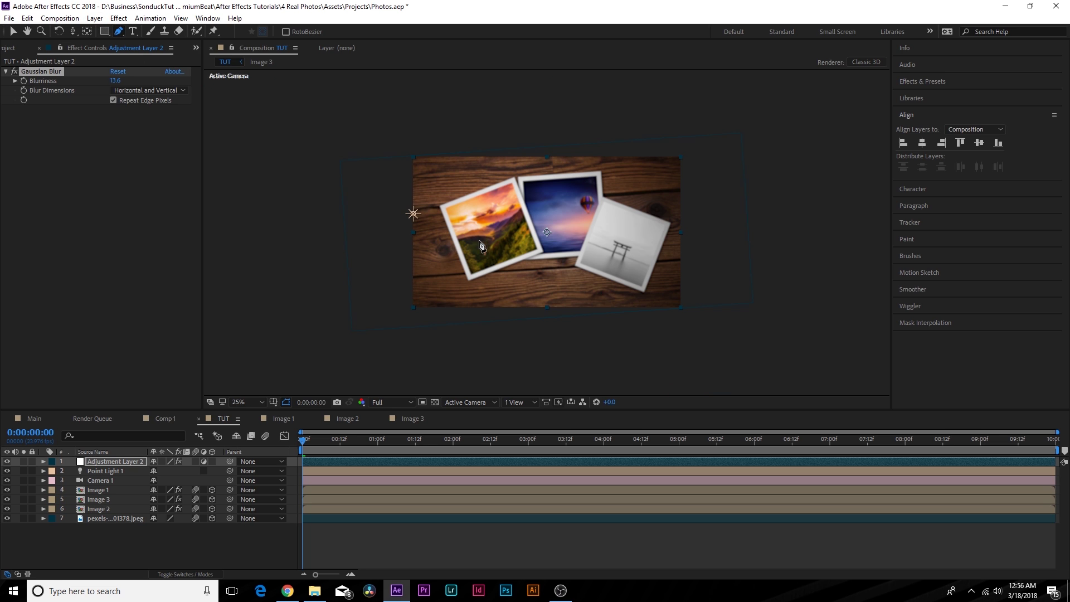
click(379, 317)
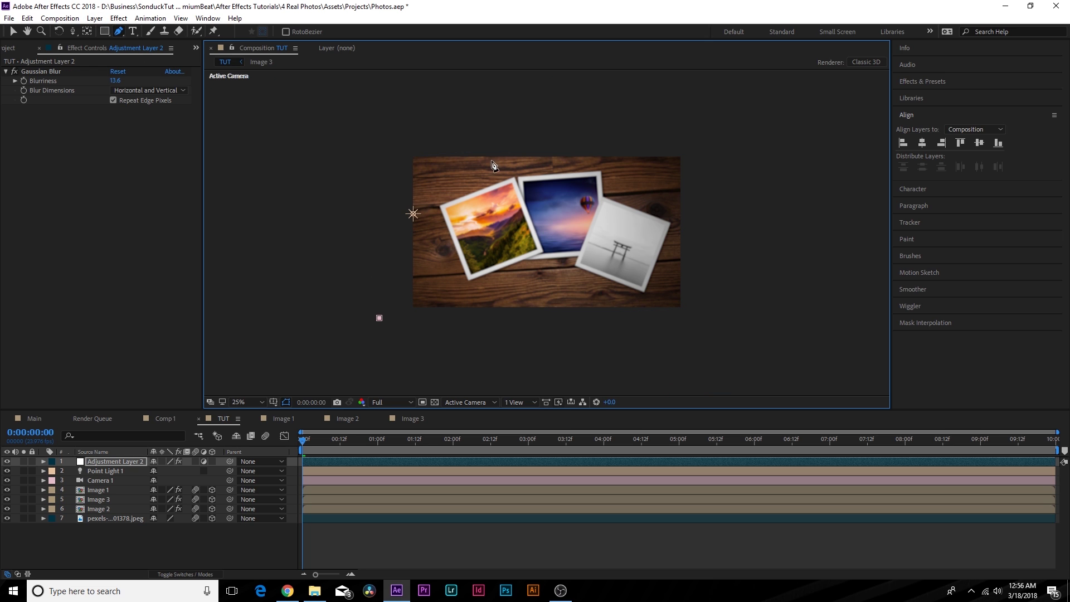
click(495, 132)
click(621, 135)
click(670, 335)
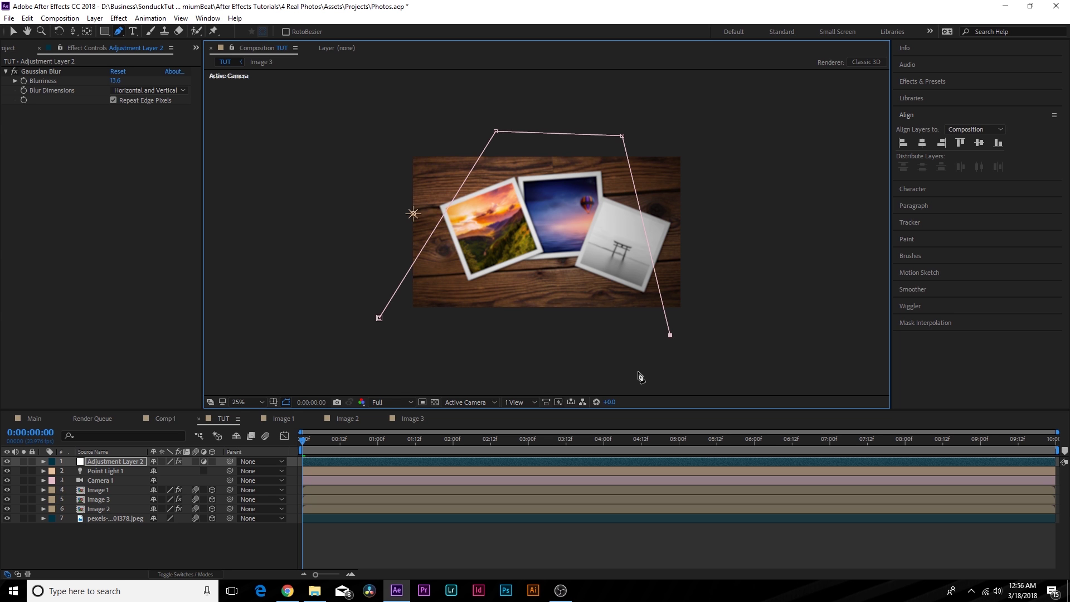
click(435, 351)
click(379, 318)
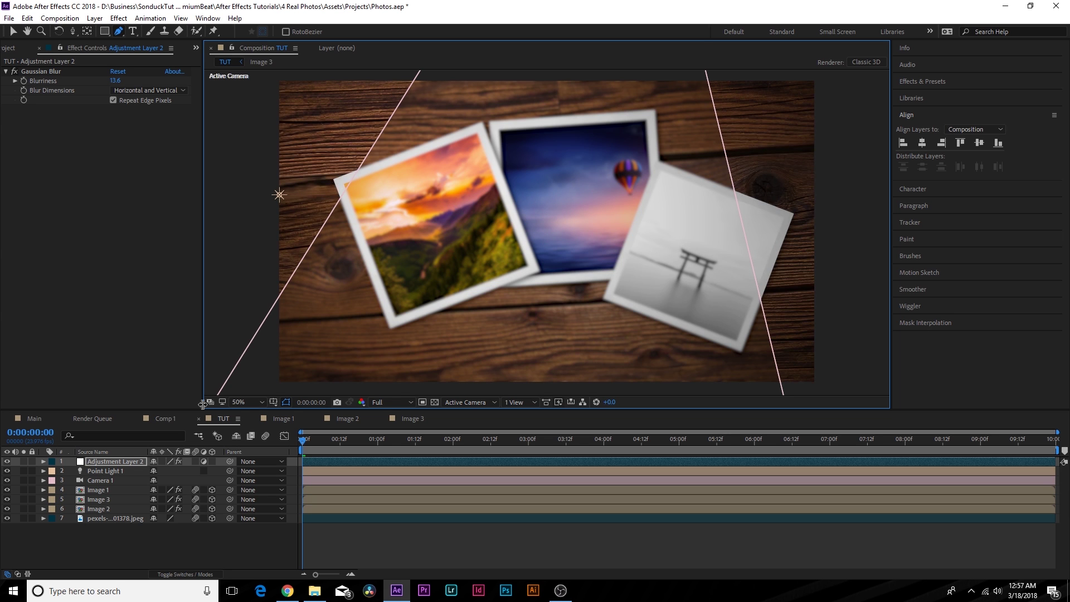
- Set Mask 1 to Subtract and preview the focus effect across the timeline
key(m)
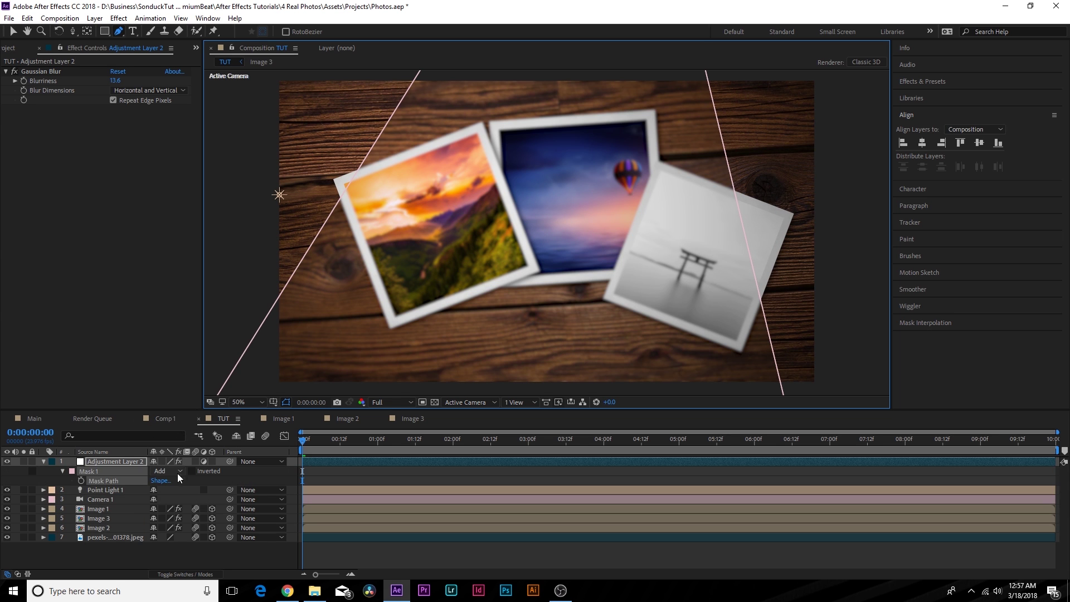
click(164, 472)
click(178, 504)
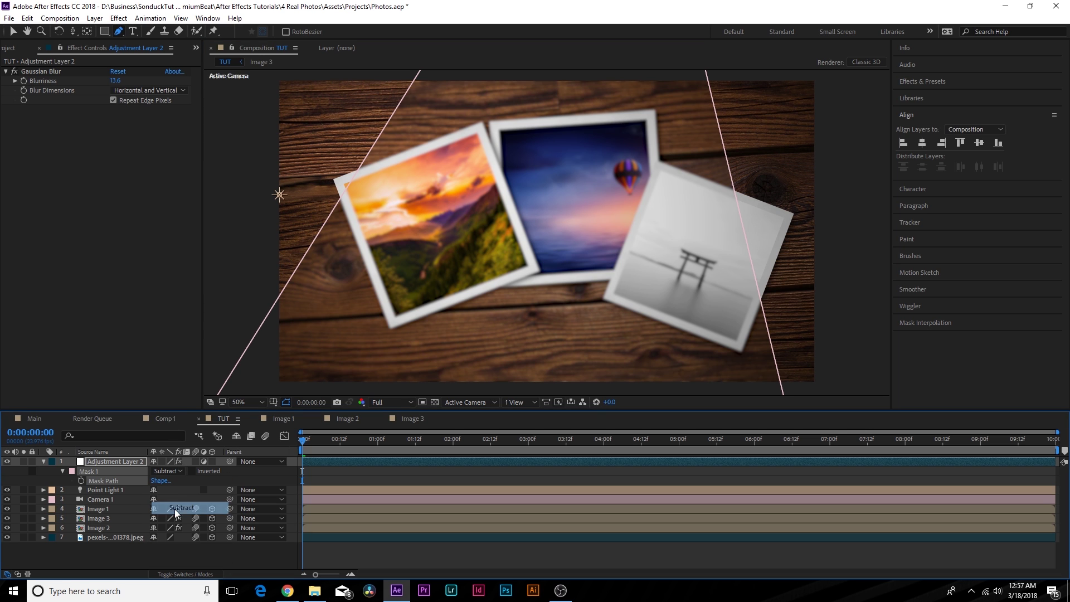
key(f)
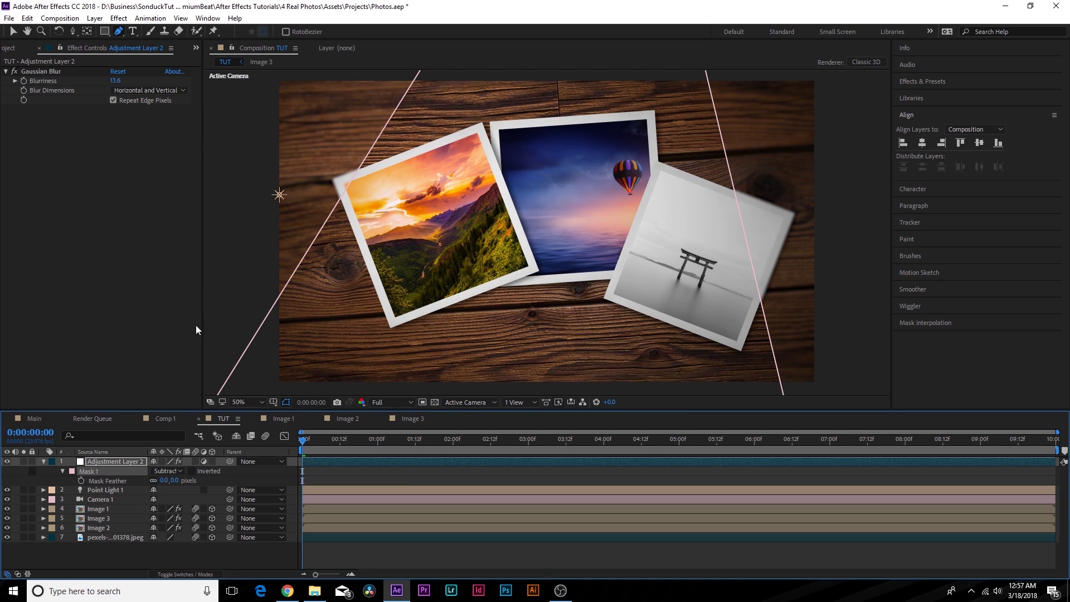
key(v)
click(295, 468)
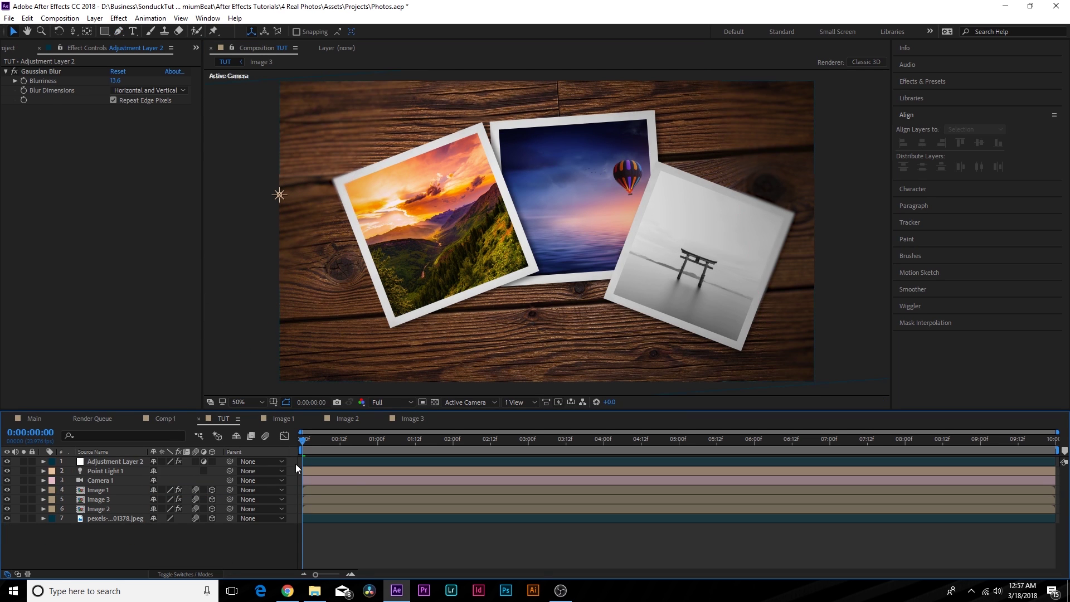
drag(323, 438, 839, 473)
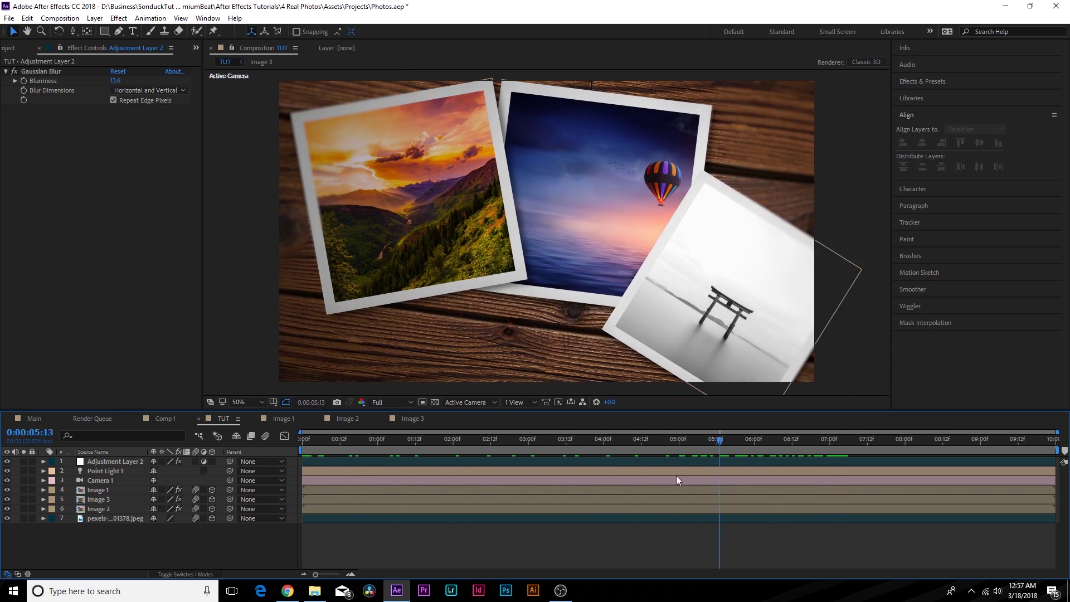
drag(676, 476, 399, 460)
- Blur the wood background with Gaussian Blur 1.4 and enable composition motion blur
click(108, 519)
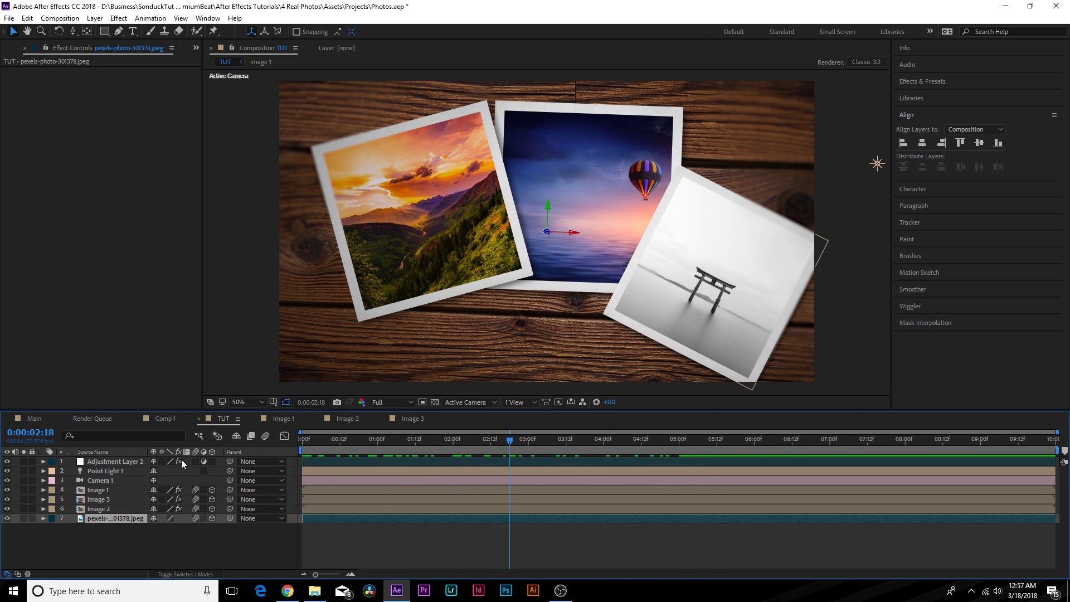
click(119, 18)
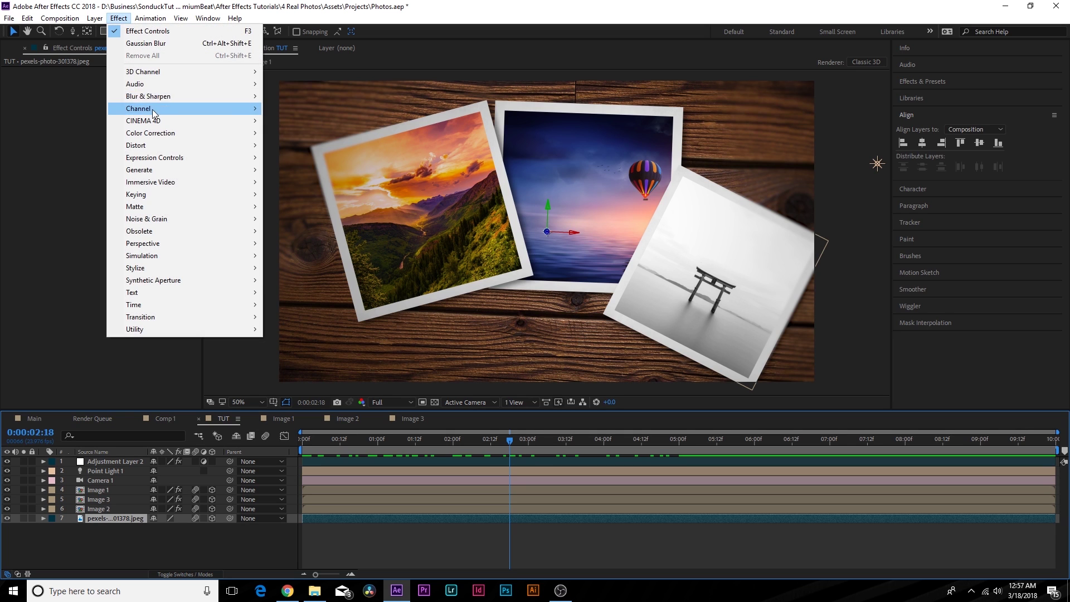
mouse_move(152, 97)
click(310, 231)
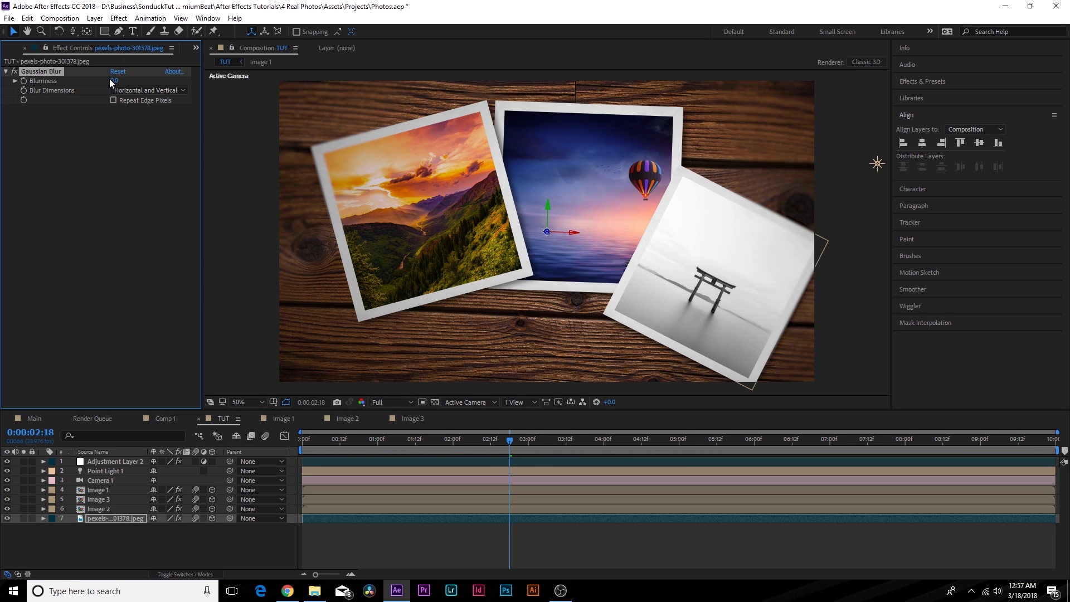
drag(112, 80, 121, 80)
drag(115, 81, 120, 81)
click(265, 437)
key(space)
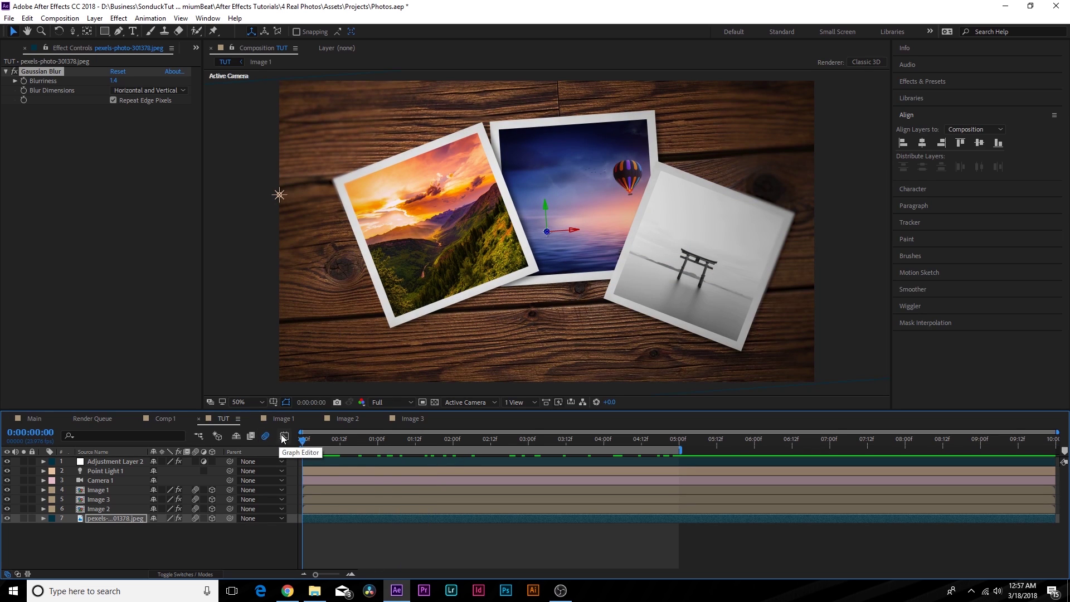